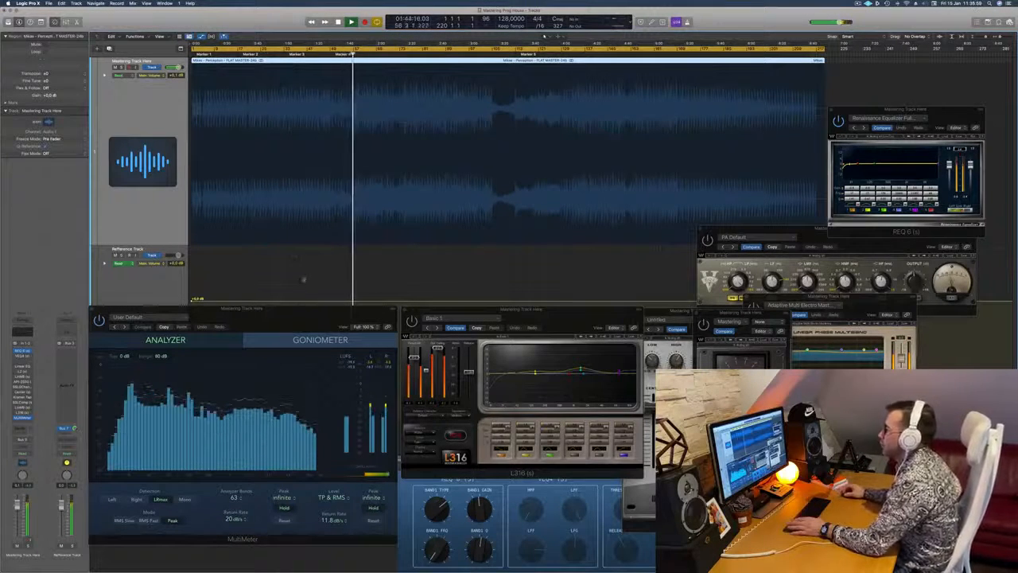
Audition the mastering track during playback, restarting shortly before the first waveform rise and again at about 2:15
click(308, 285)
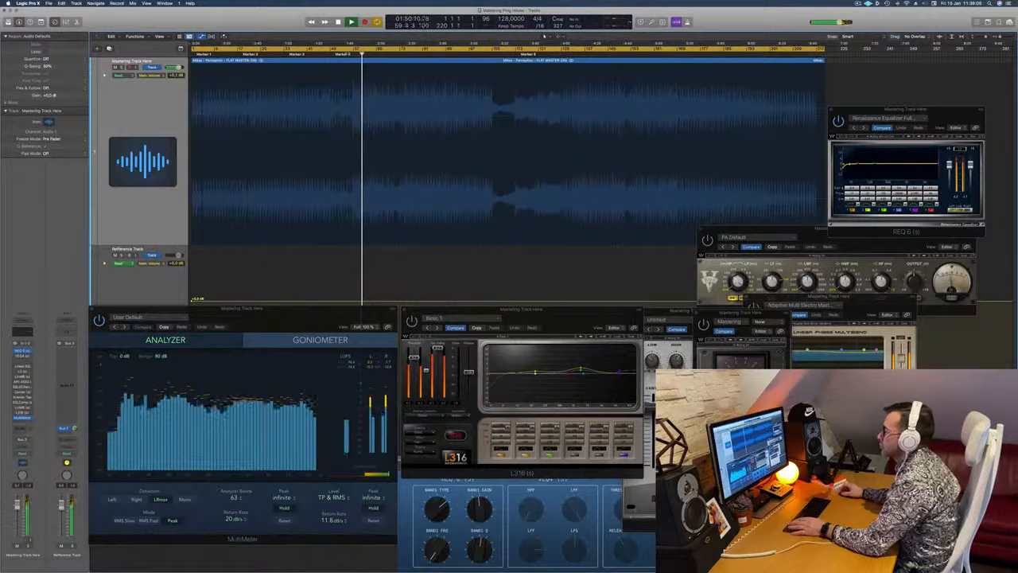
click(347, 54)
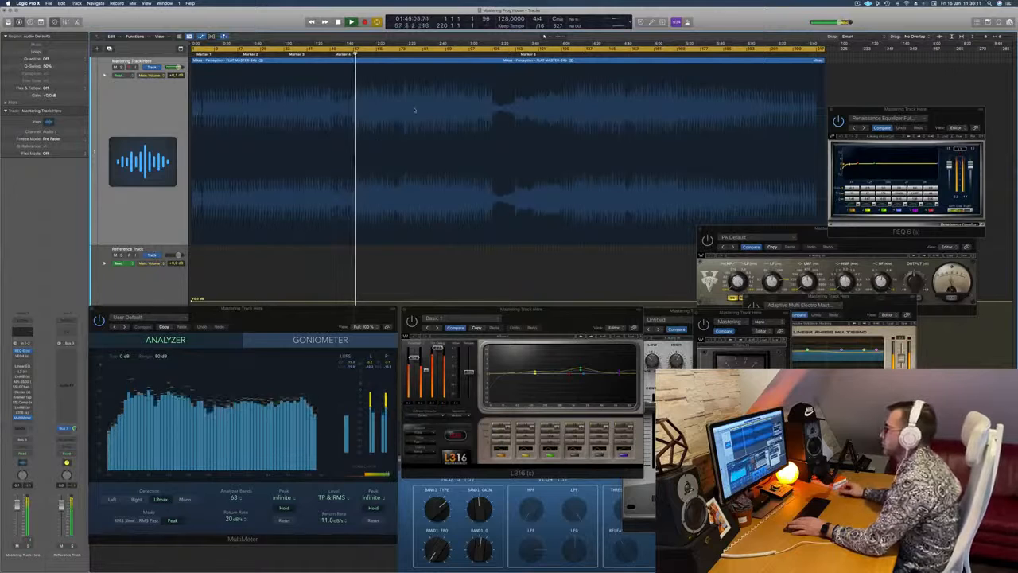
click(156, 119)
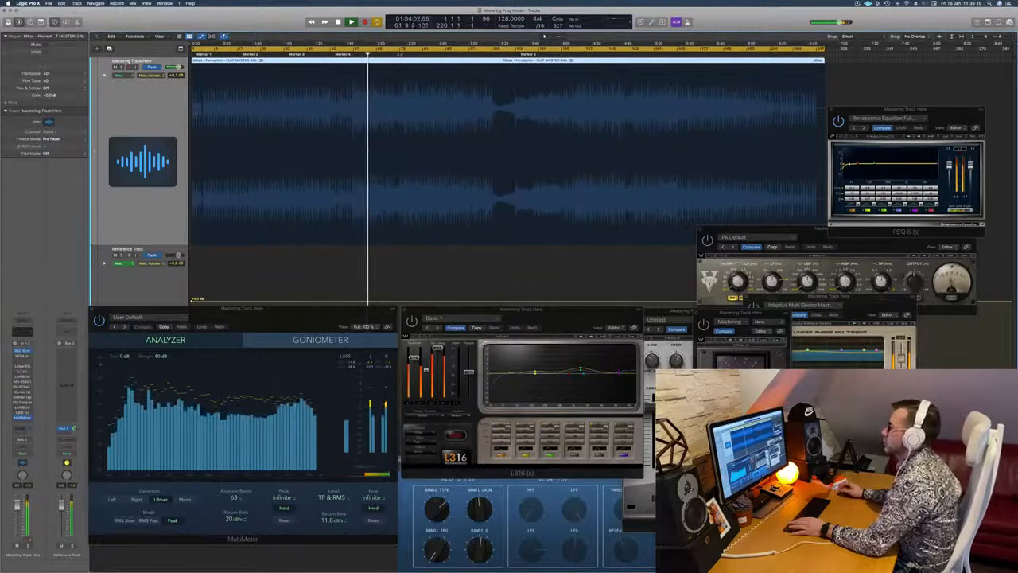
click(400, 54)
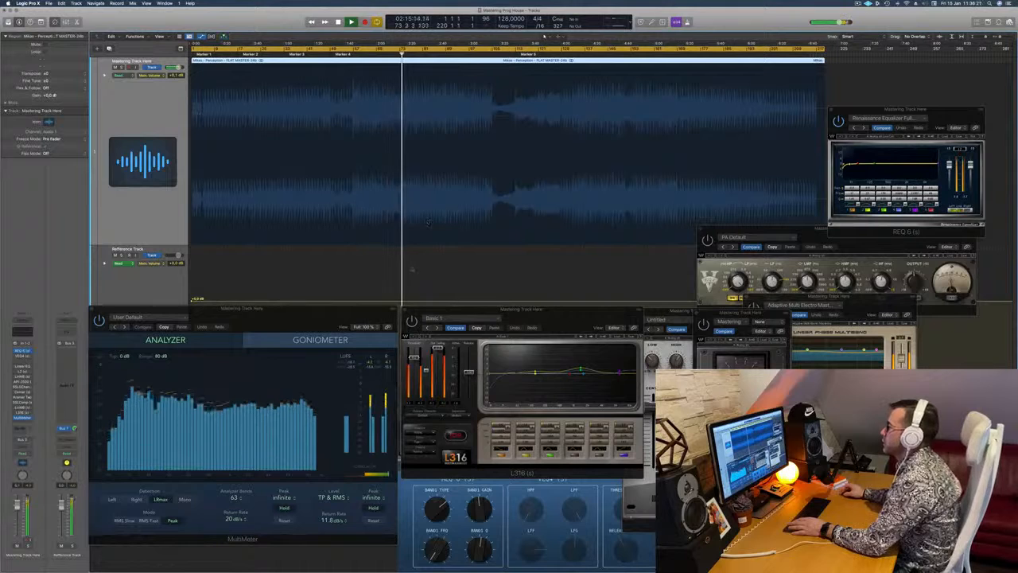
click(411, 268)
click(462, 178)
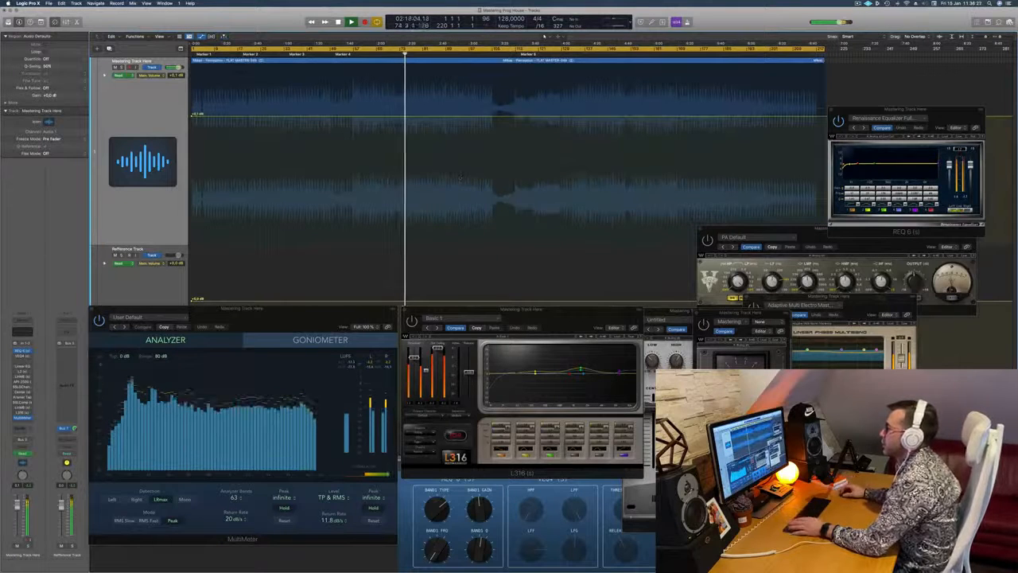
click(101, 112)
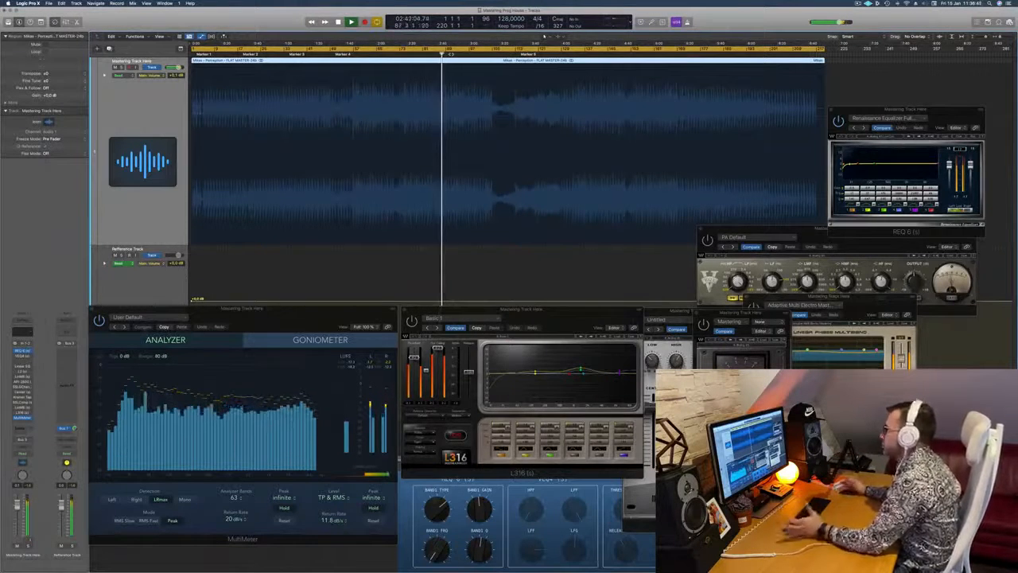
Audition the mastering track from the breakdown through the second half to about 6:20, and return the playhead to the start
click(491, 54)
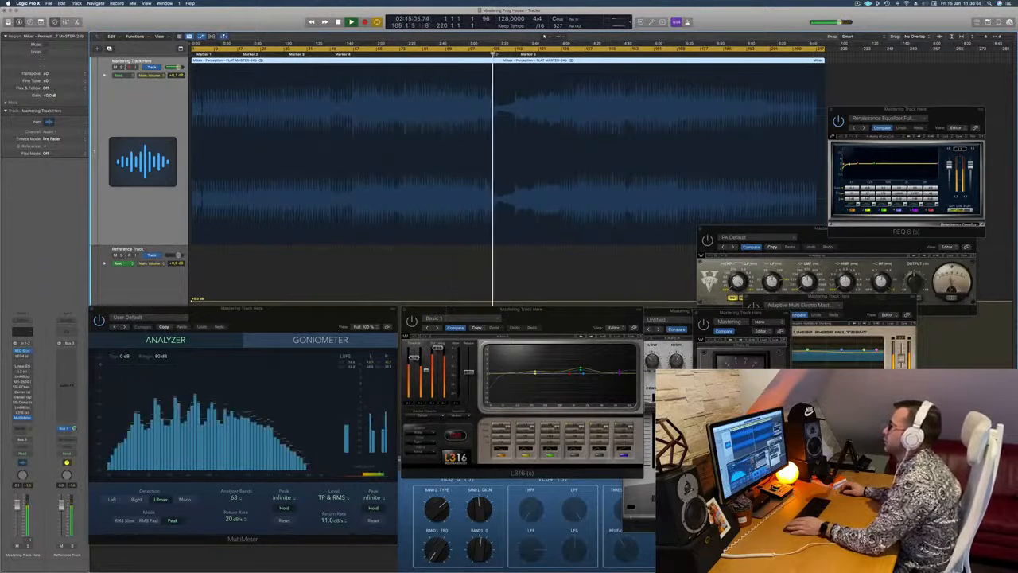
click(501, 54)
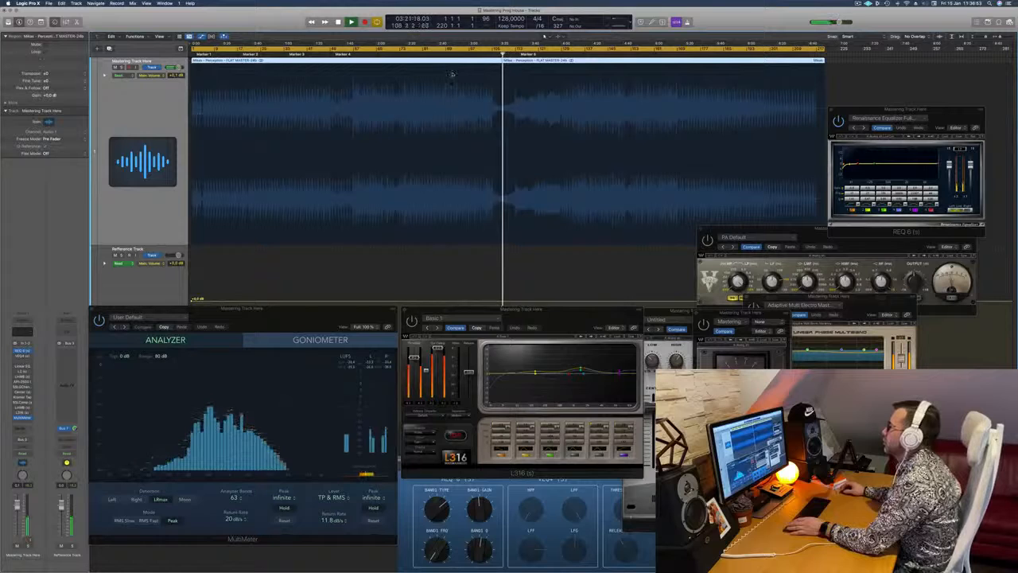
click(492, 54)
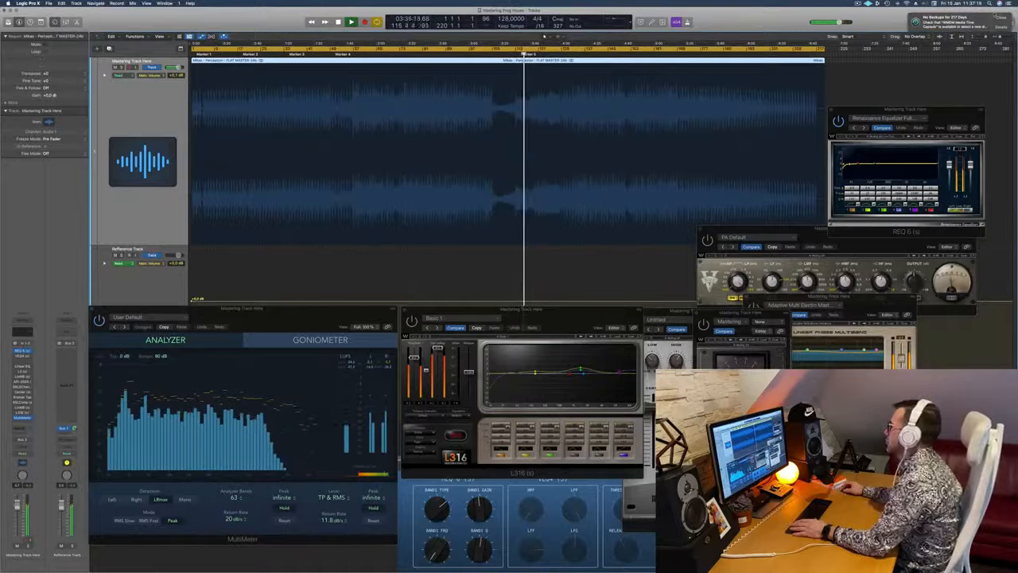
click(576, 54)
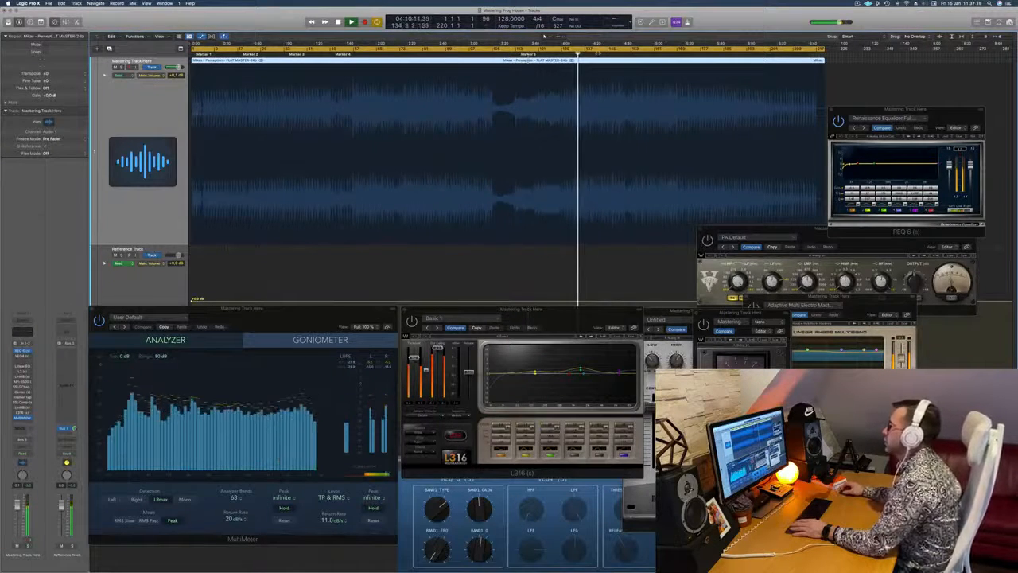
click(619, 54)
click(639, 54)
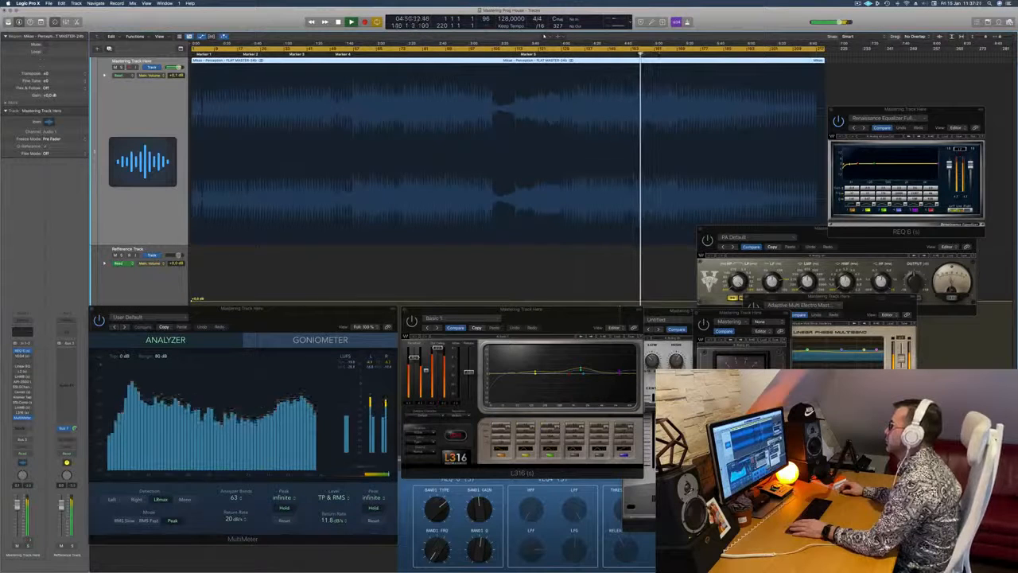
click(685, 54)
click(777, 54)
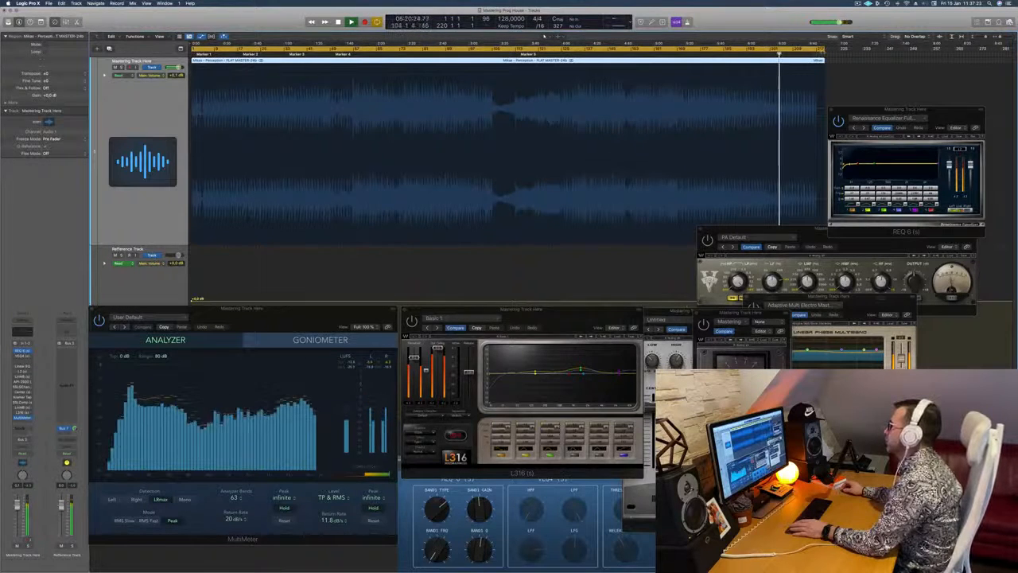
key(Return)
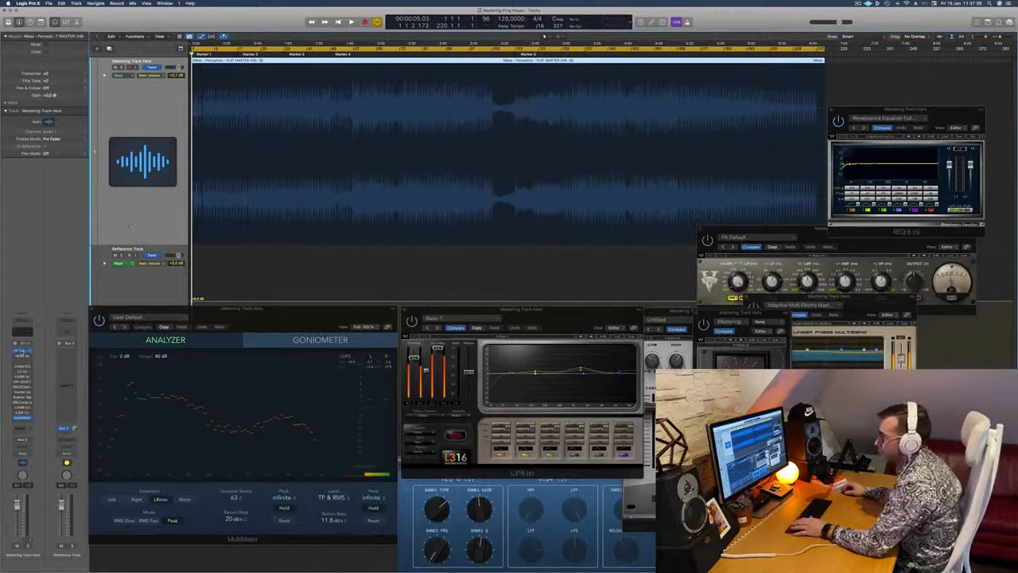
Bring up the REQ 6 equalizer from the mastering track, shift its window clear of VEQ4, and start playback from the beginning
click(23, 351)
click(22, 351)
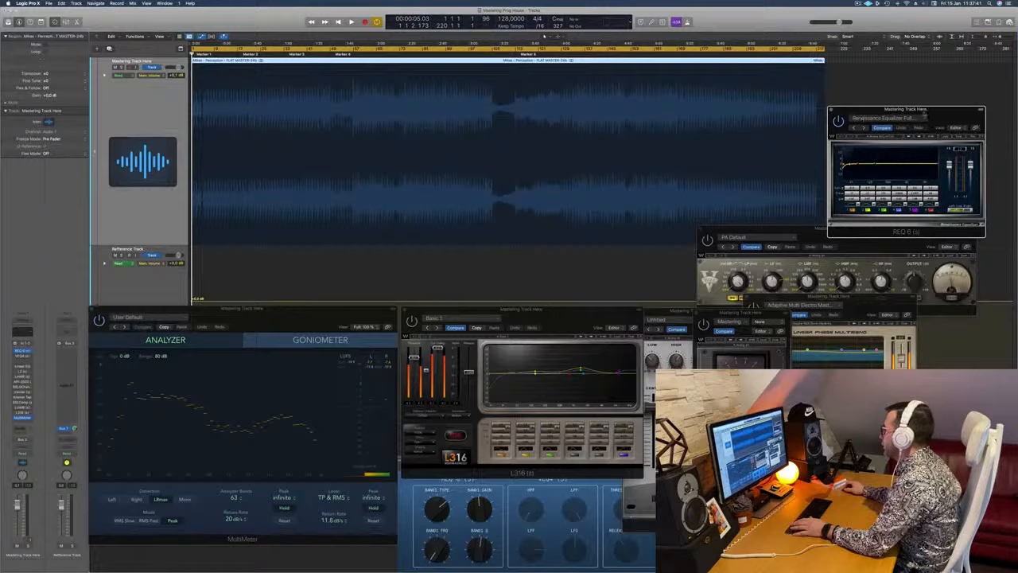
drag(918, 233, 908, 202)
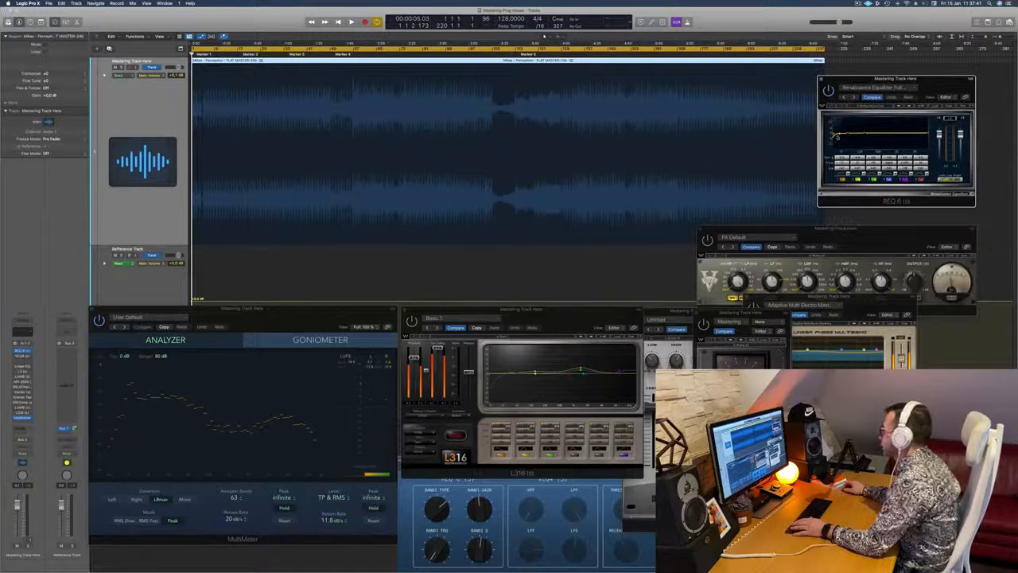
key(space)
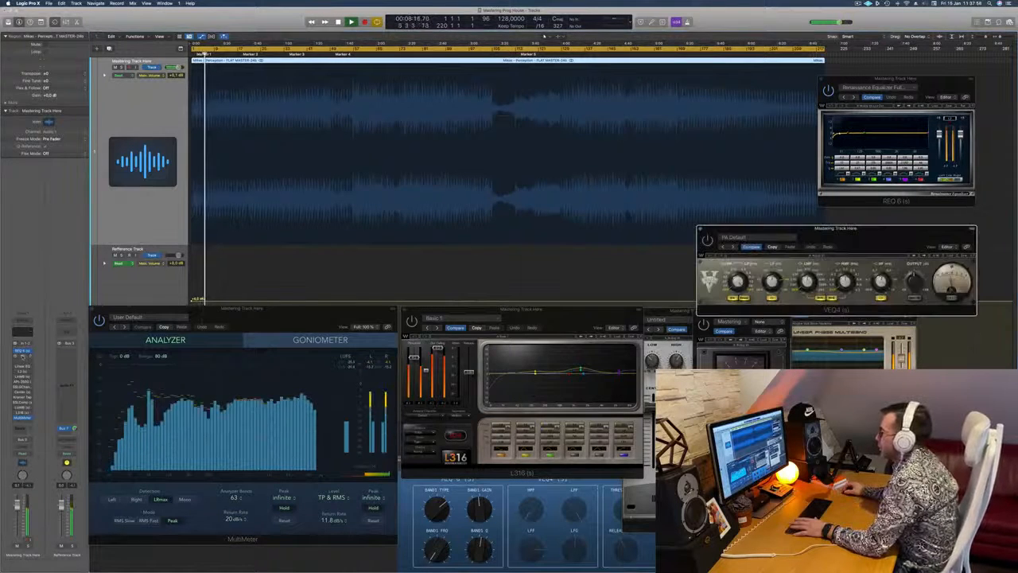
Place the VEQ4 equalizer window over the middle of the mastering track's waveform
drag(885, 251, 610, 187)
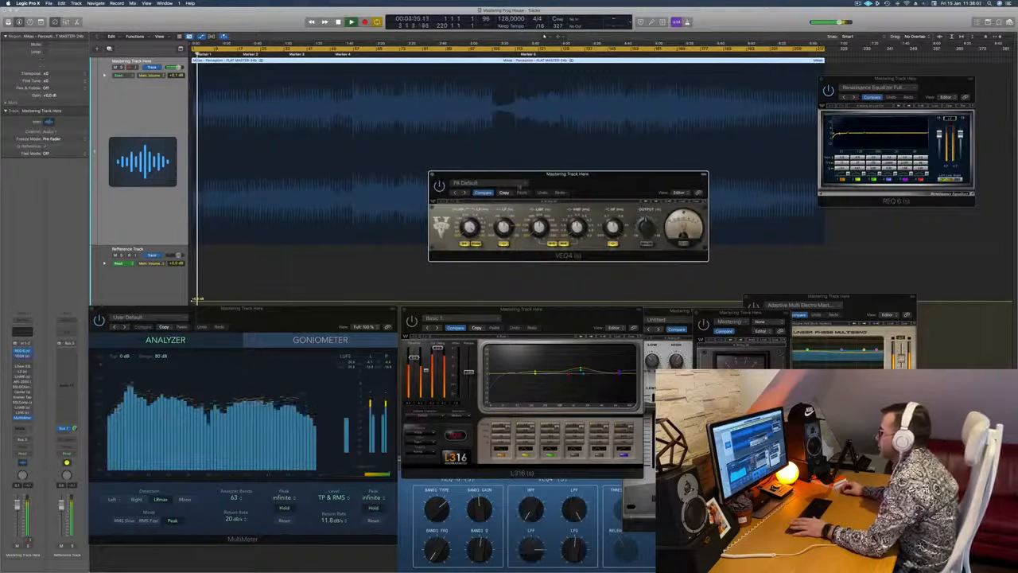
drag(606, 188, 588, 177)
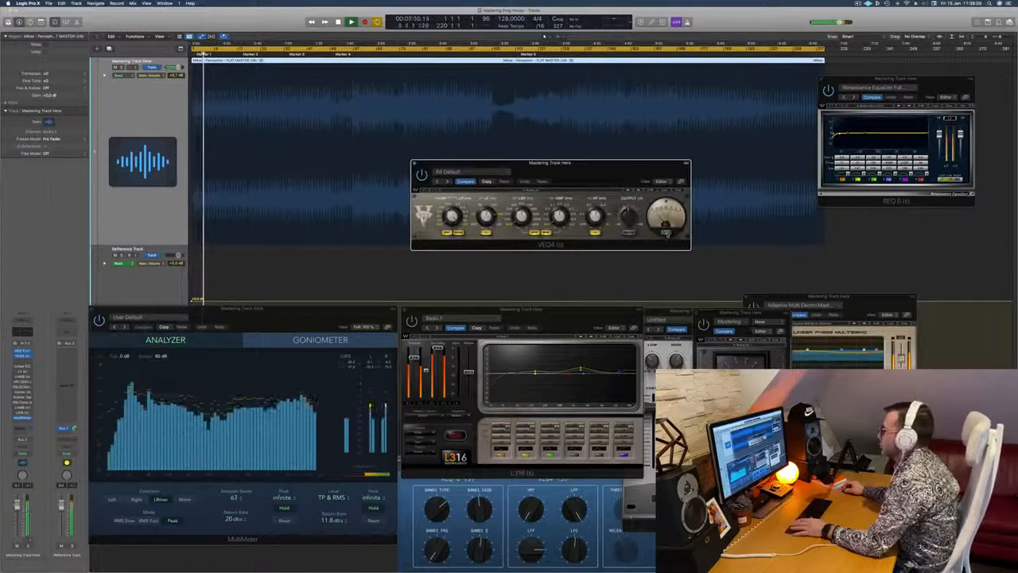
drag(626, 175, 604, 177)
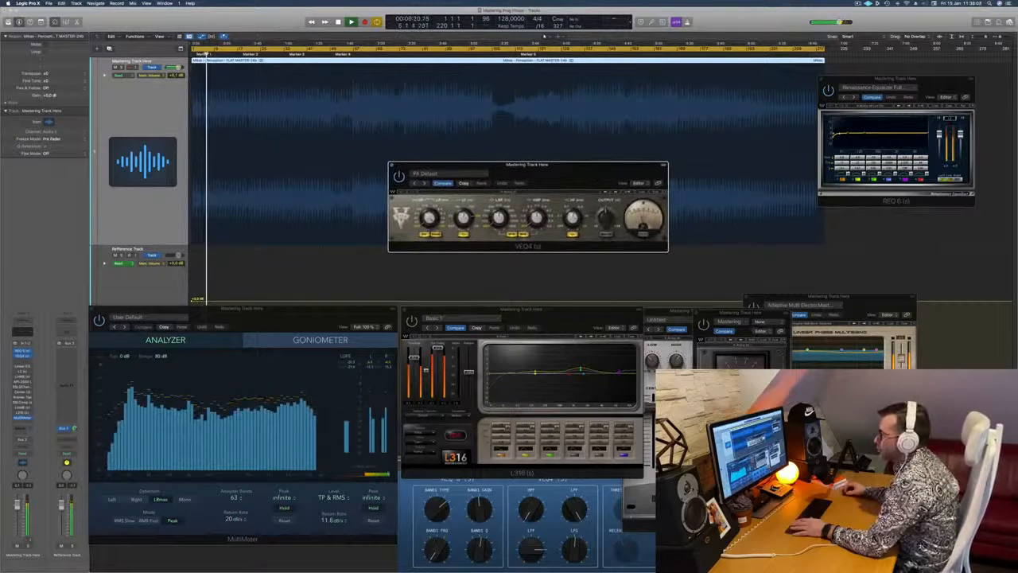
Play the mastering track from about 1:45 and stack the VEQ4 window directly beneath the REQ 6 window
click(22, 351)
click(23, 351)
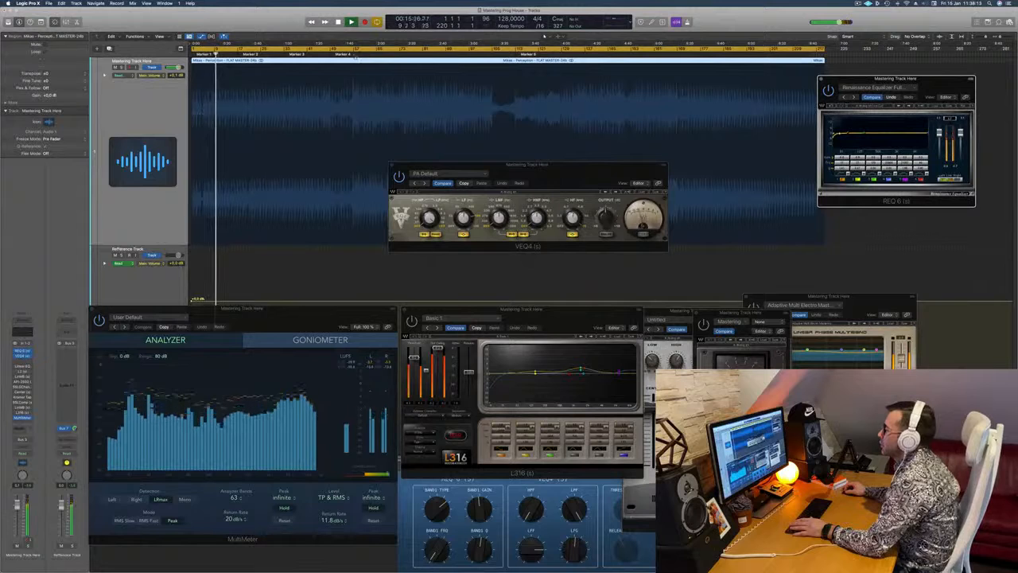
click(354, 55)
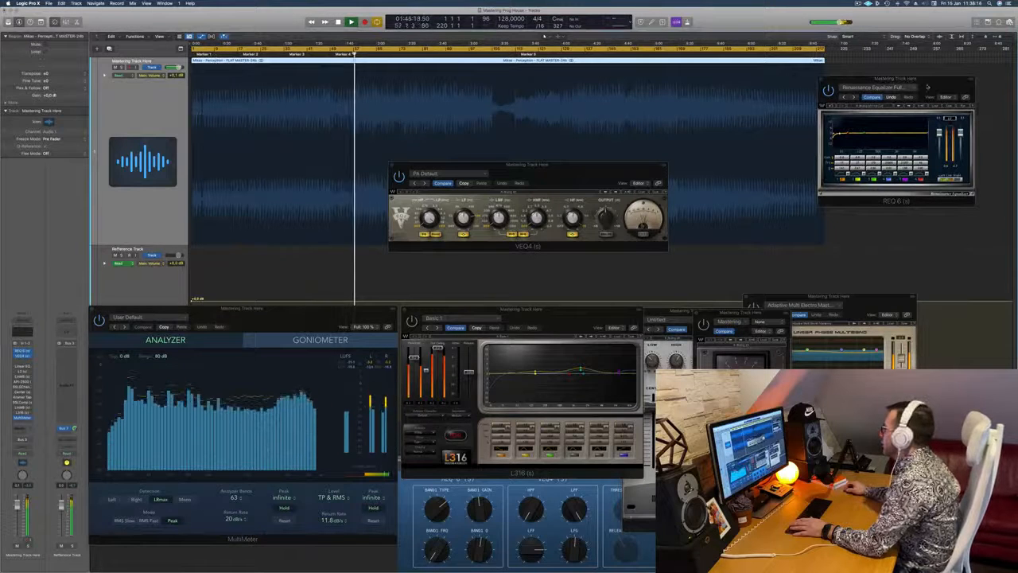
drag(923, 79, 916, 78)
drag(587, 166, 841, 190)
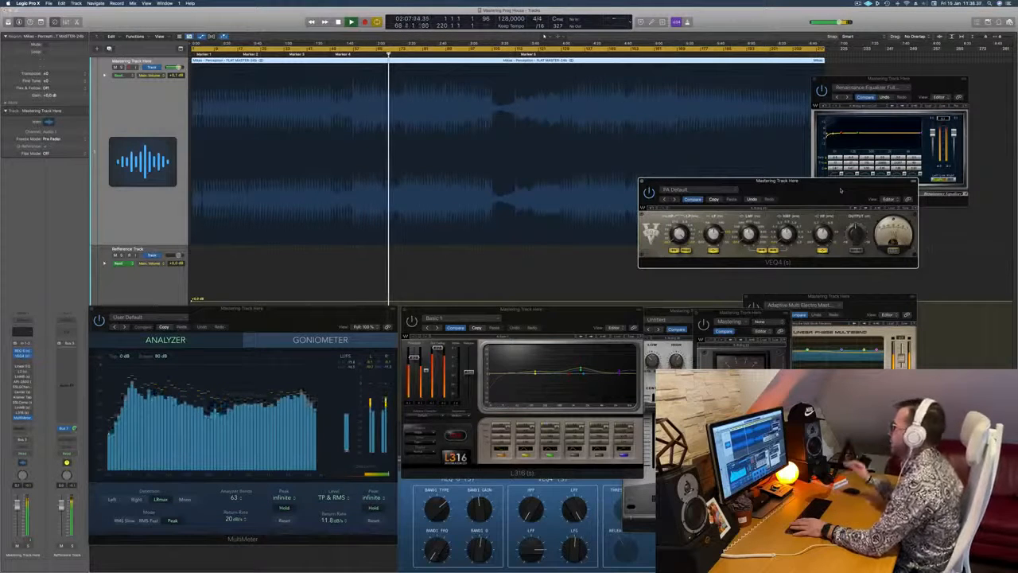
drag(839, 190, 932, 206)
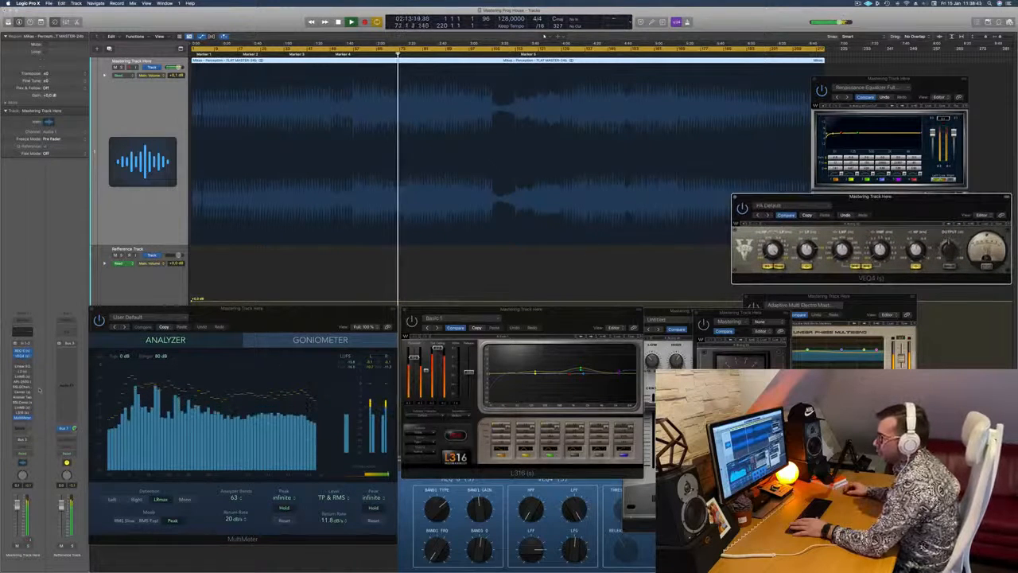
Open the L2 Ultramaximizer on the mastering track and place its window just below VEQ4
click(23, 368)
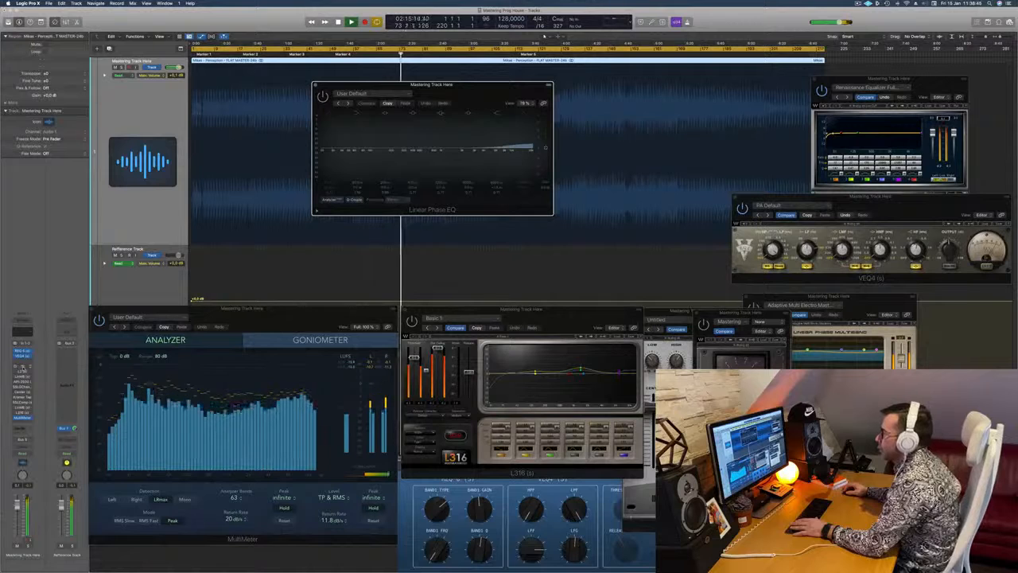
click(23, 368)
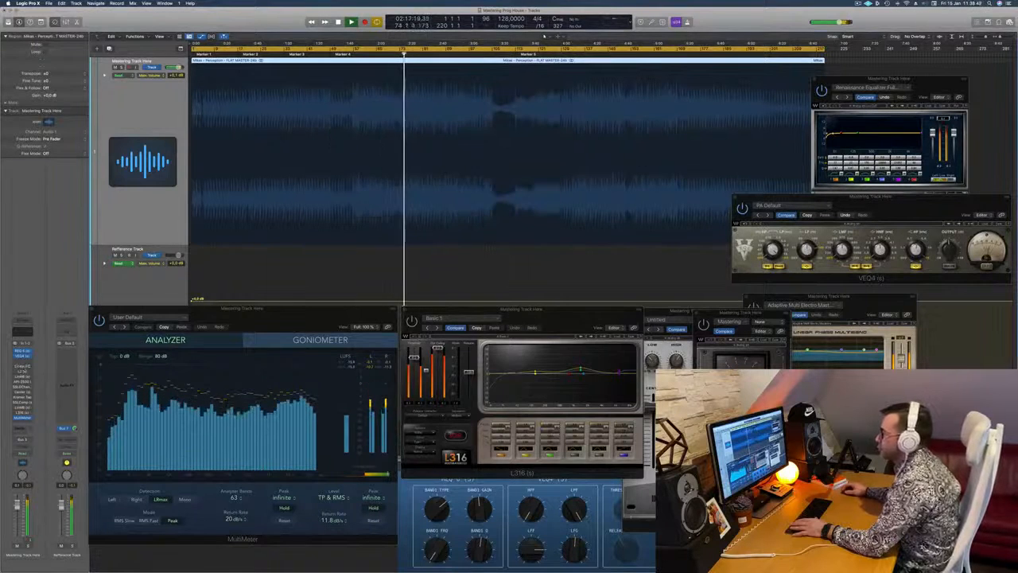
click(22, 371)
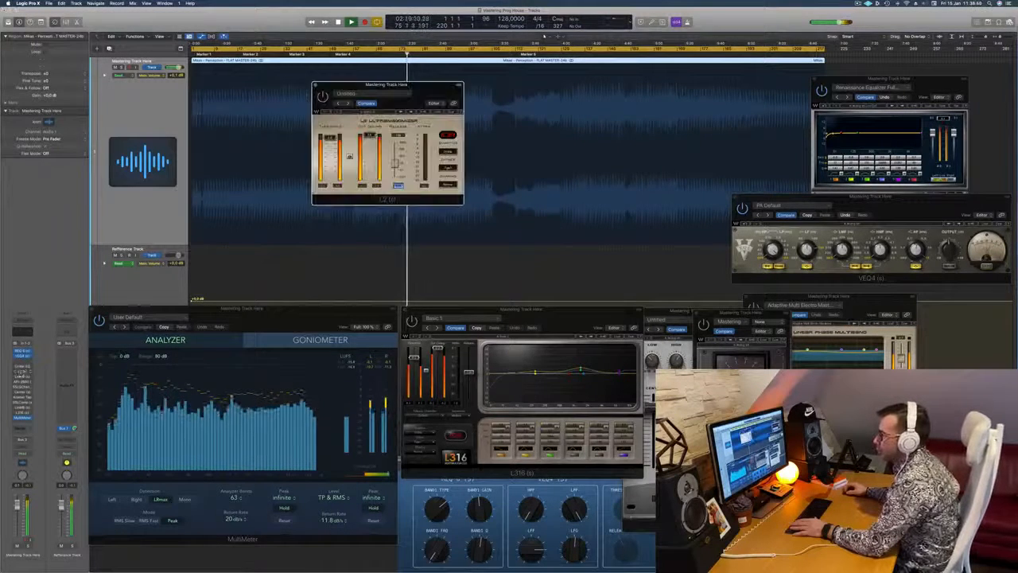
drag(420, 88, 806, 252)
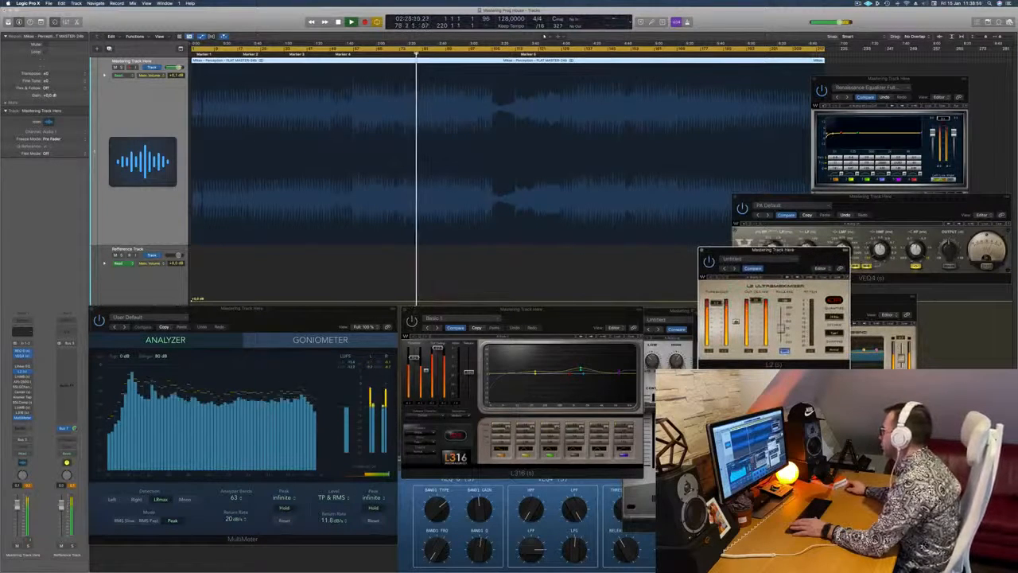
drag(810, 259, 805, 266)
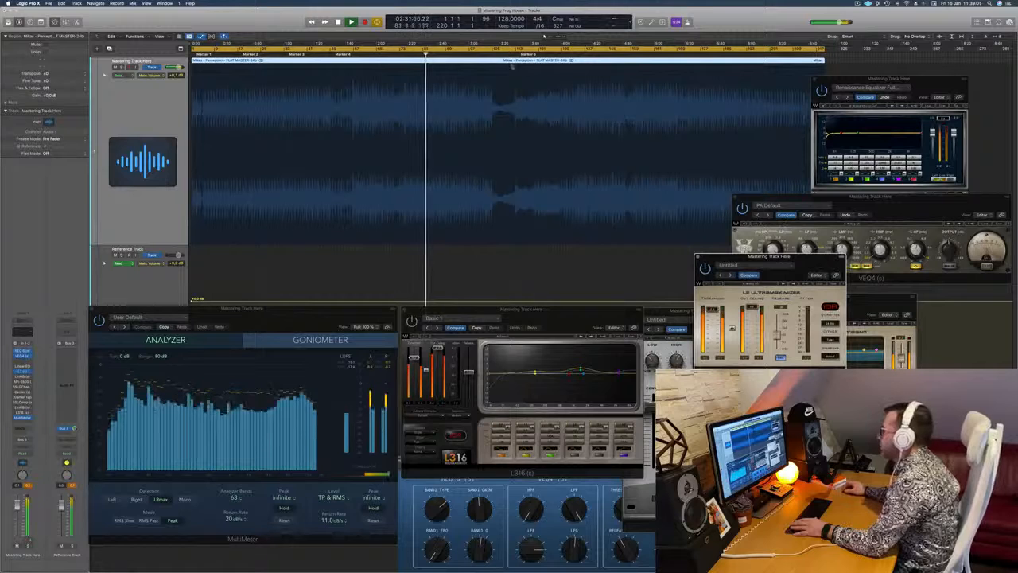
Play the mastering track from about 3:04 and bring the VEQ4 and REQ 6 windows to the front
click(474, 50)
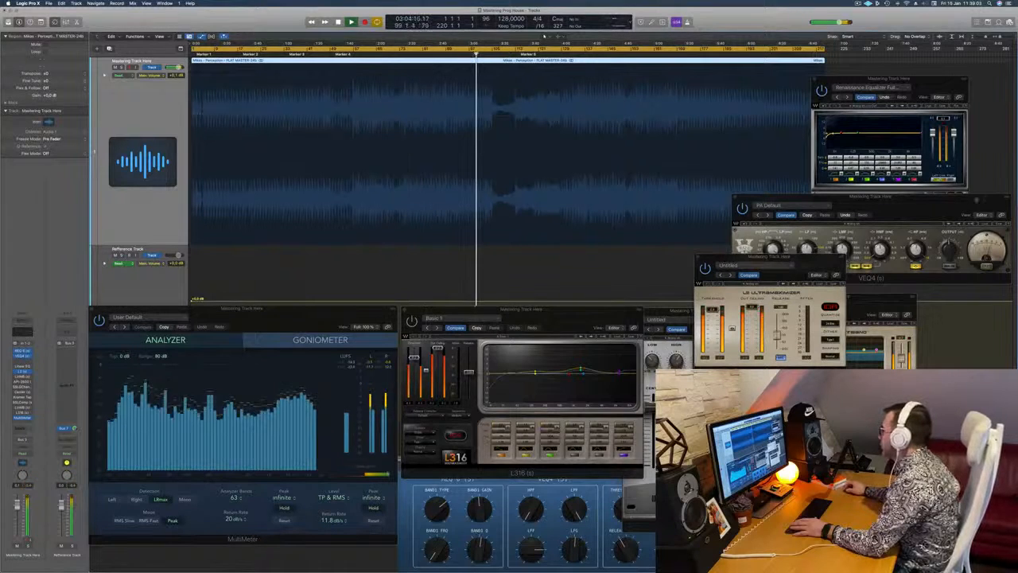
drag(976, 199, 975, 199)
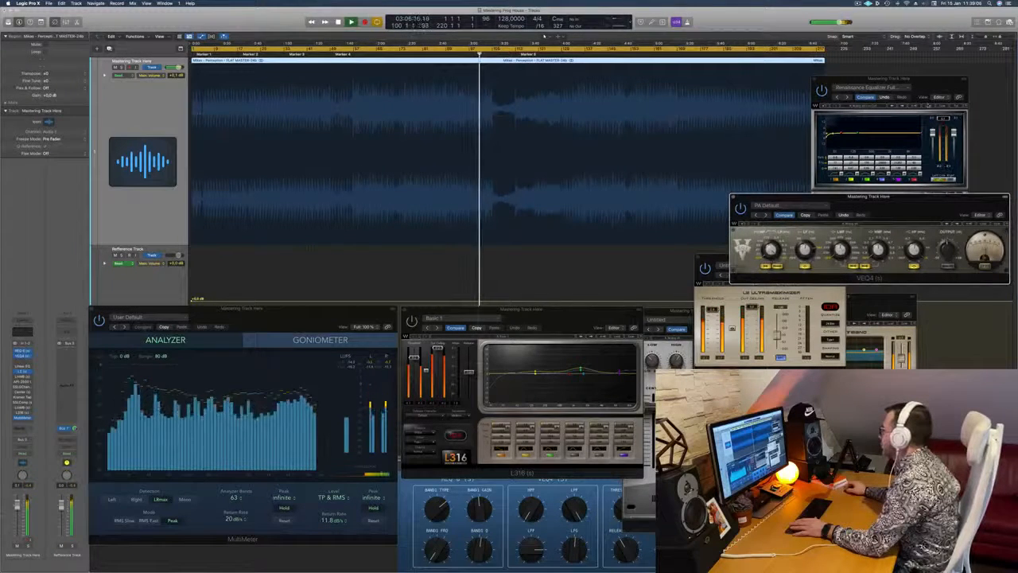
click(943, 119)
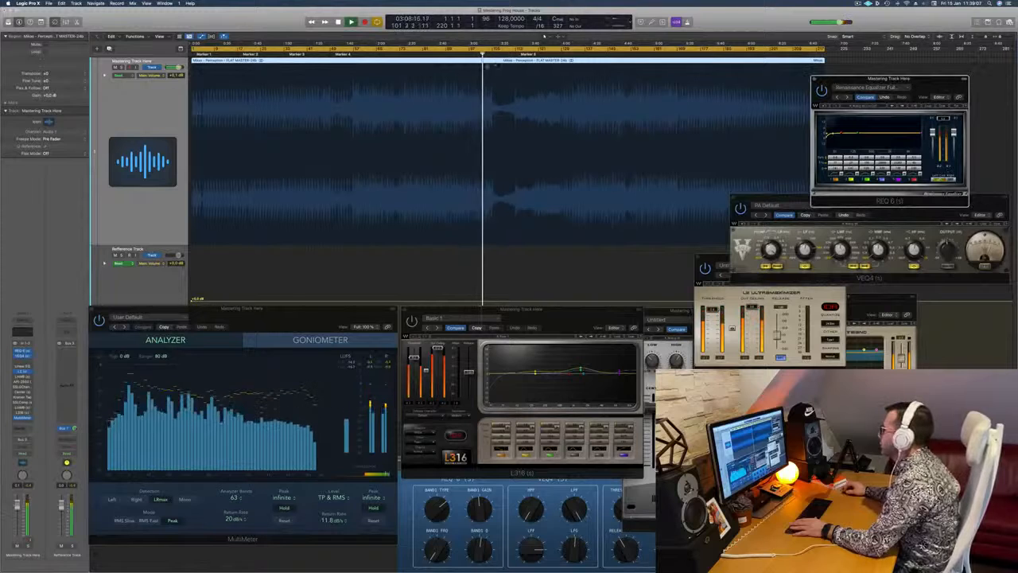
Play the mastering track from about 4:18 and reposition the L2 Ultramaximizer window in front of VEQ4
click(591, 55)
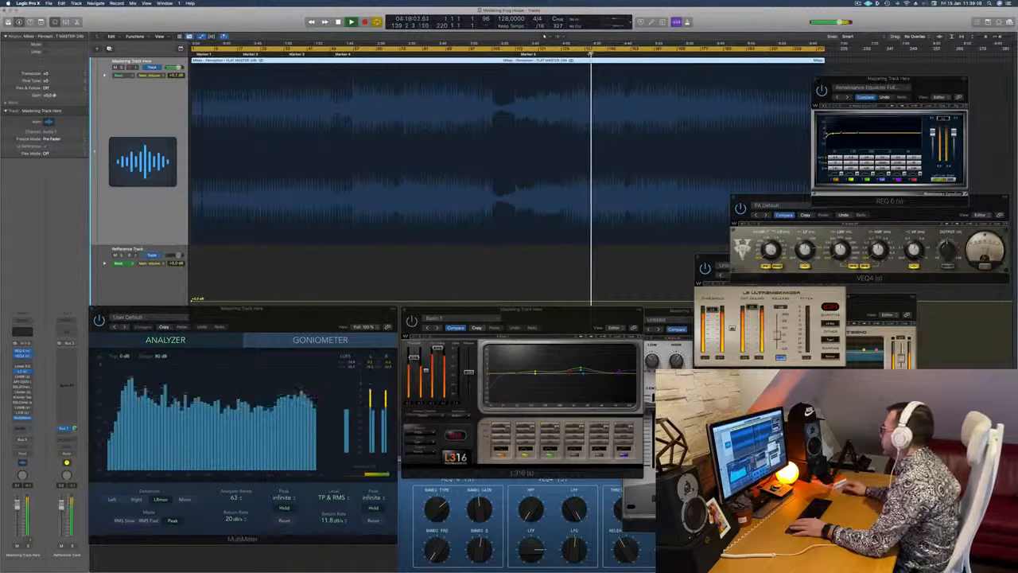
click(775, 291)
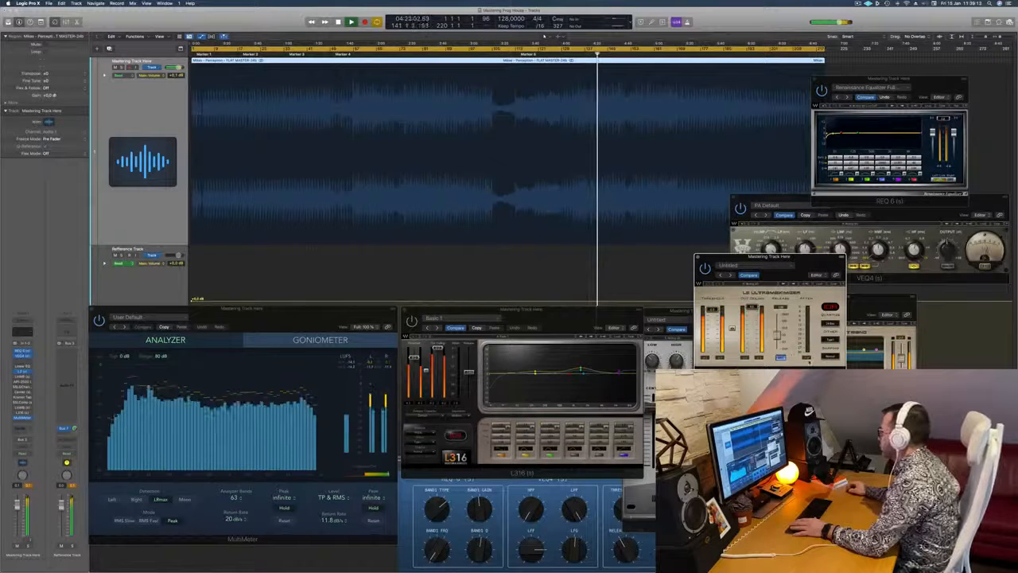
drag(792, 258, 829, 260)
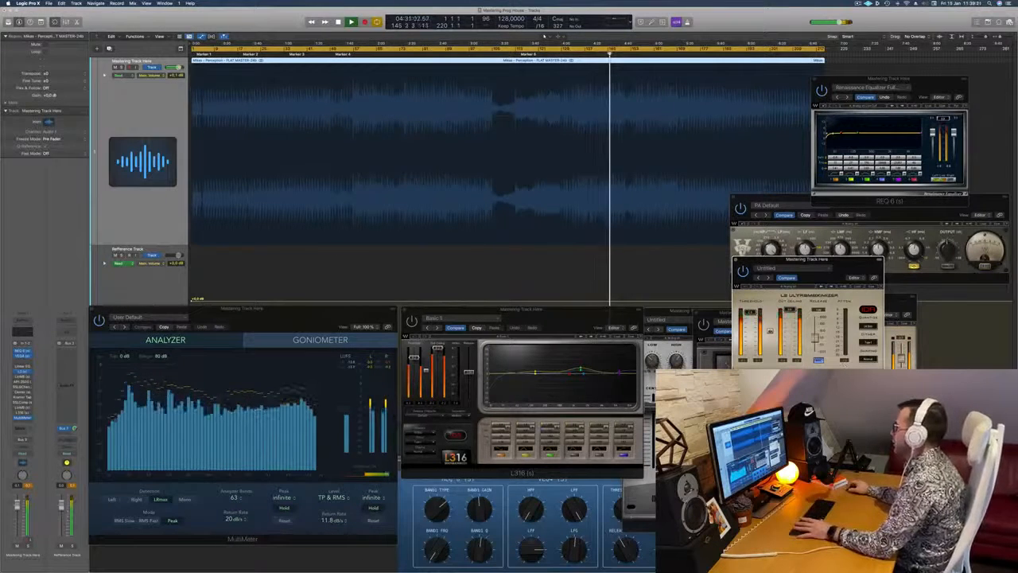
mouse_move(850, 261)
mouse_down()
mouse_move(849, 245)
mouse_move(847, 262)
mouse_up()
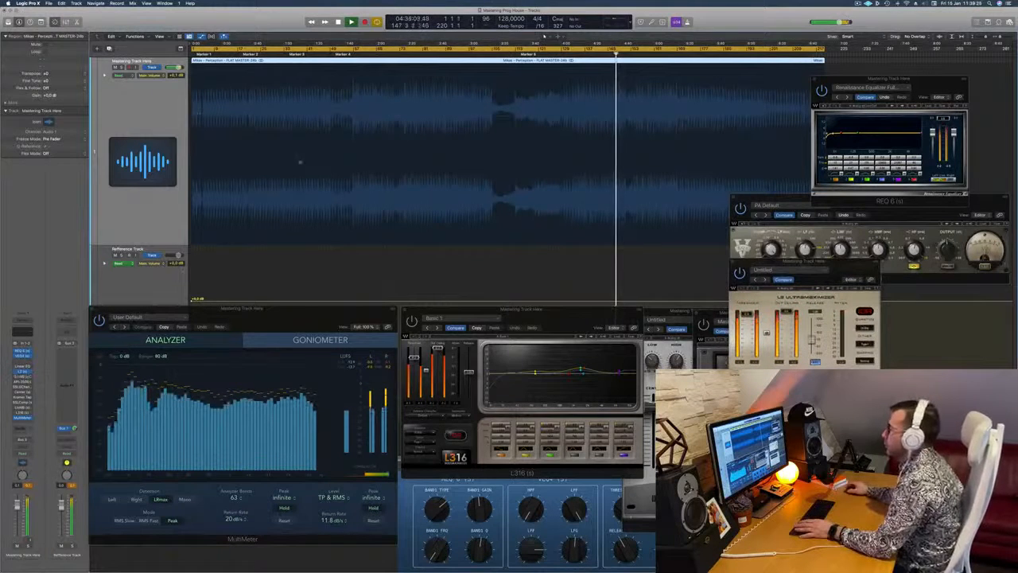
Open the LinMB linear phase multiband on the mastering track and place its window over the middle of the arrangement
click(24, 377)
click(24, 377)
click(24, 377)
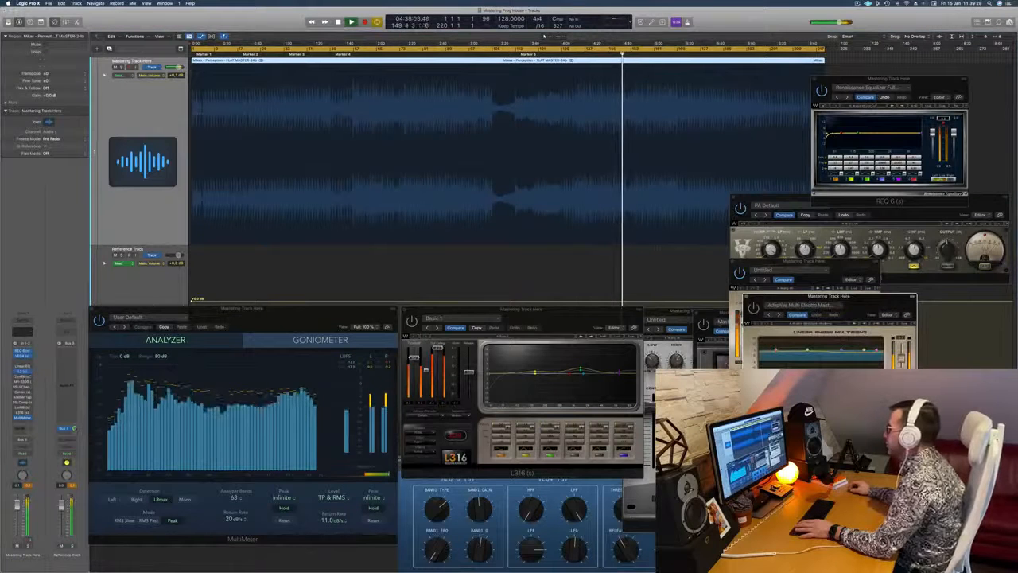
drag(872, 302, 515, 224)
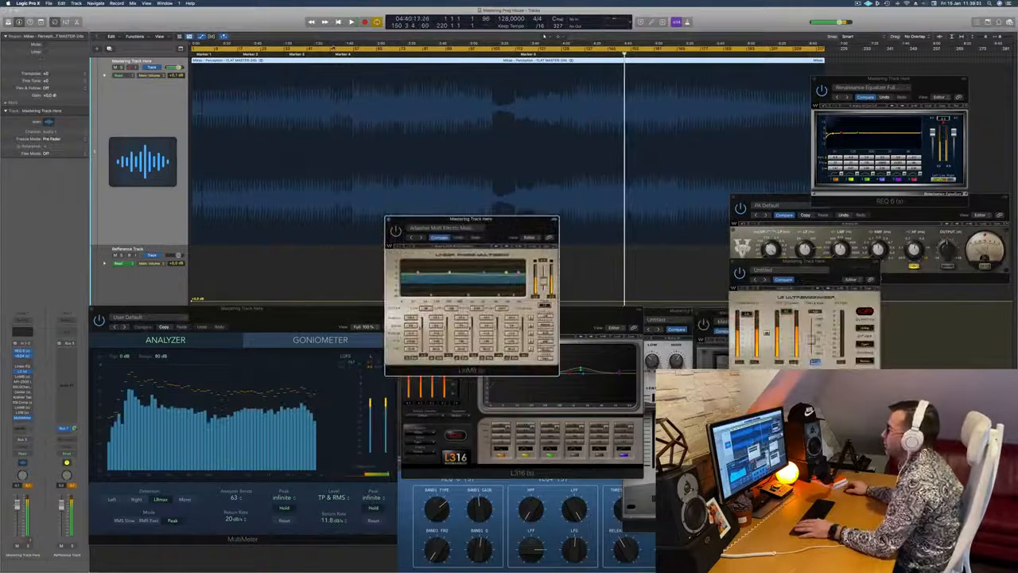
Shorten the cycle range to a short section starting at about 1:45 and play it
click(195, 49)
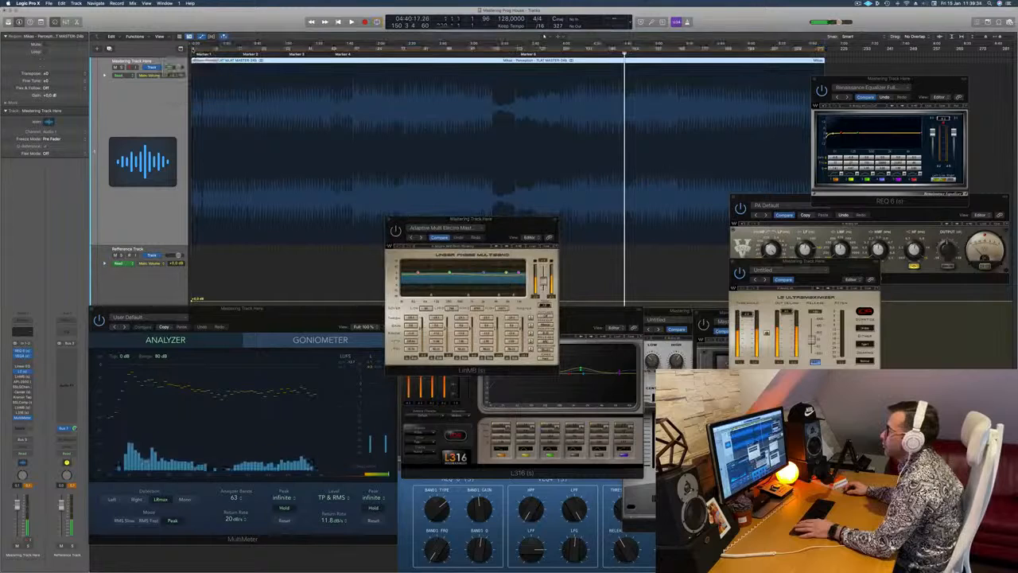
drag(193, 50, 379, 51)
key(space)
key(space)
key(space)
key(space)
key(space)
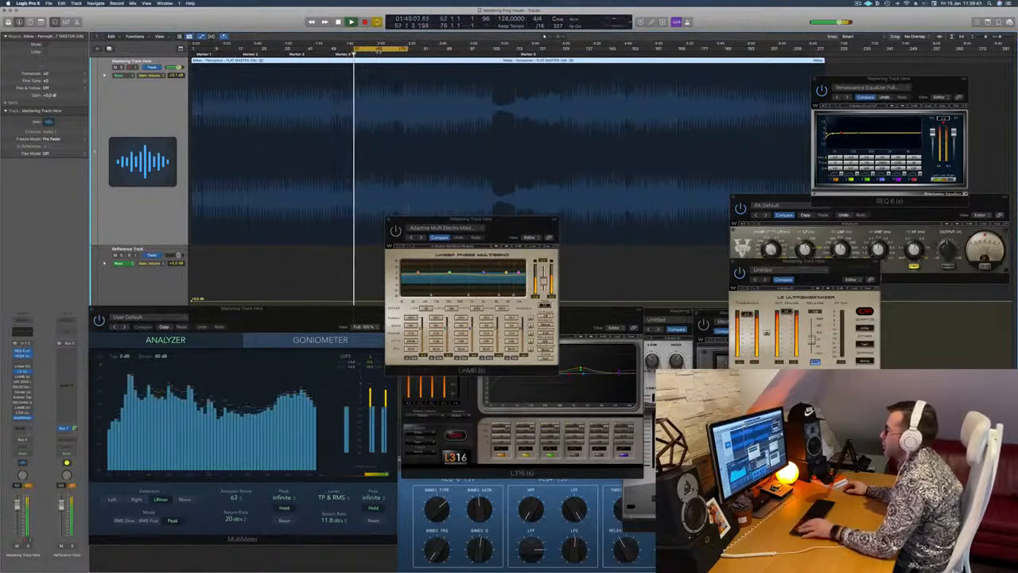
Replay the section from about 1:45 and extend the end of the cycle range towards the breakdown
key(super+Right)
key(super+Right)
key(super+Right)
key(super+Right)
key(super+Right)
key(super+Right)
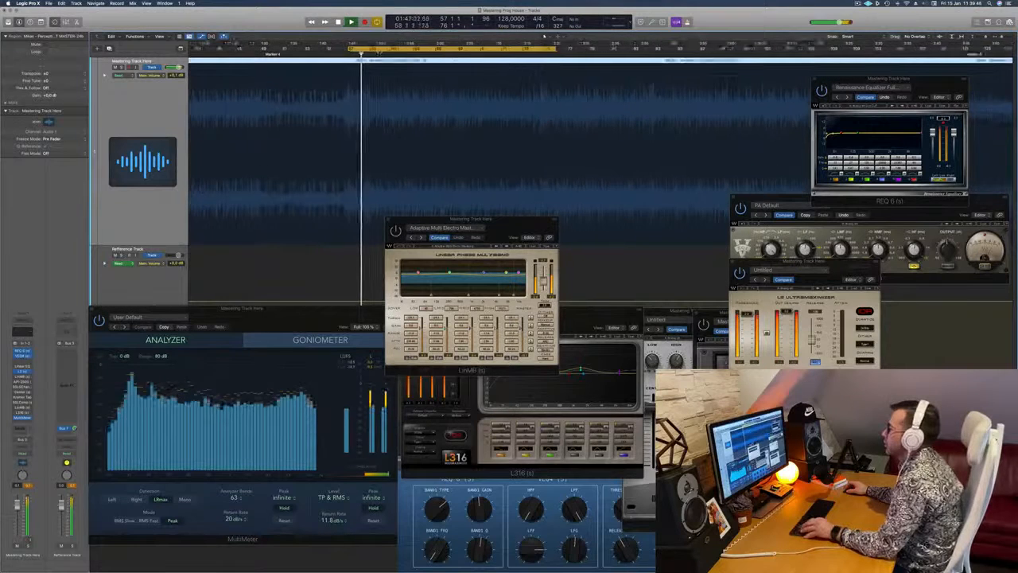
key(space)
key(space)
key(super+Left)
key(super+Left)
key(super+Left)
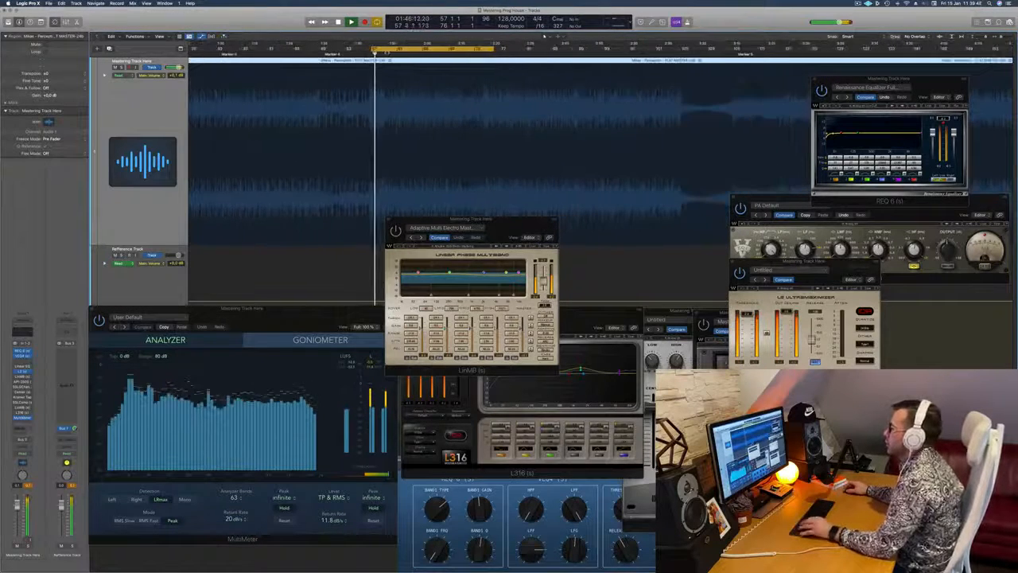
scroll(431, 76, left, 1)
drag(503, 50, 586, 61)
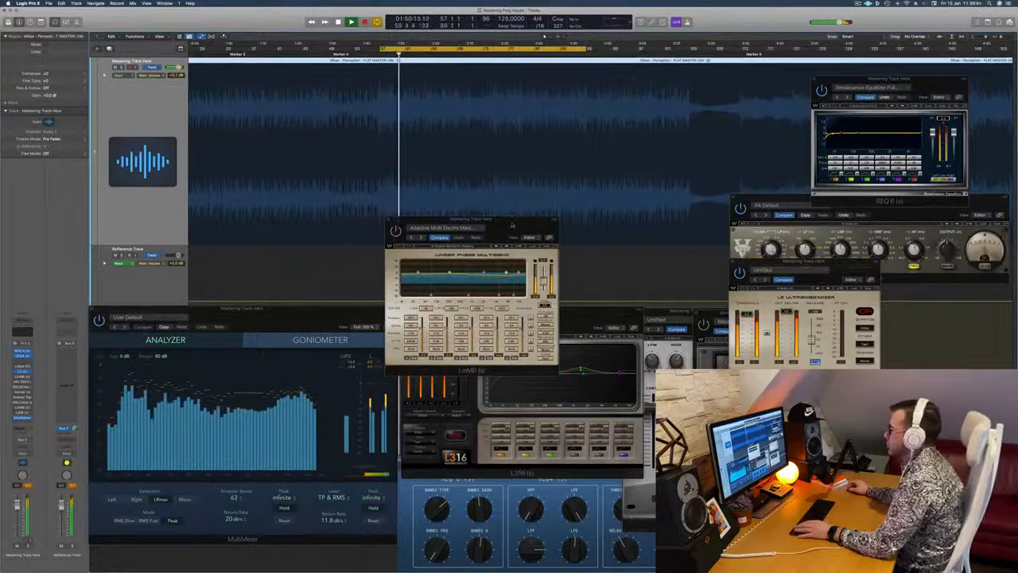
Present the LinMB window over the mastering waveform while the cycle section plays
drag(498, 230, 491, 129)
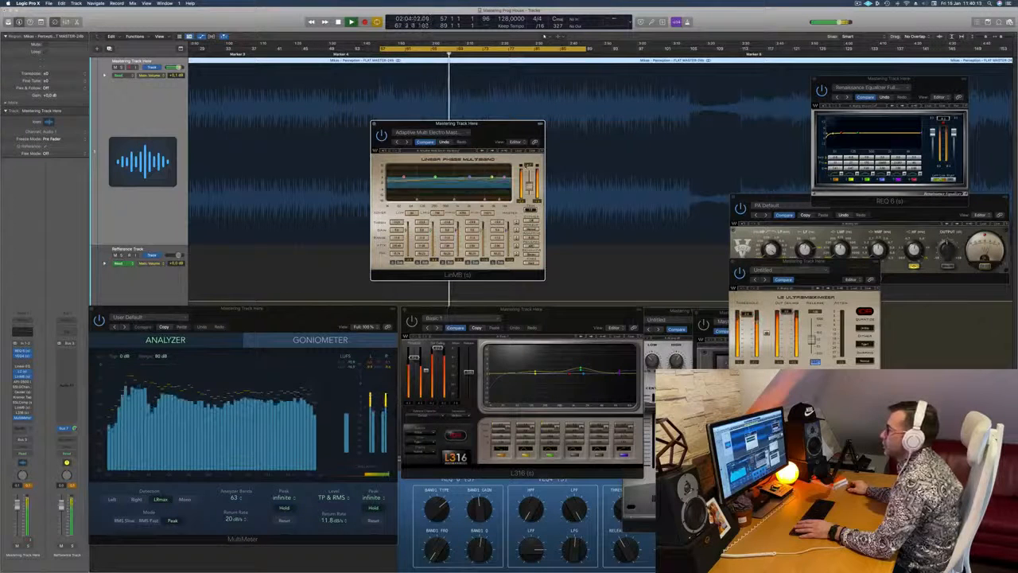
drag(501, 127, 517, 152)
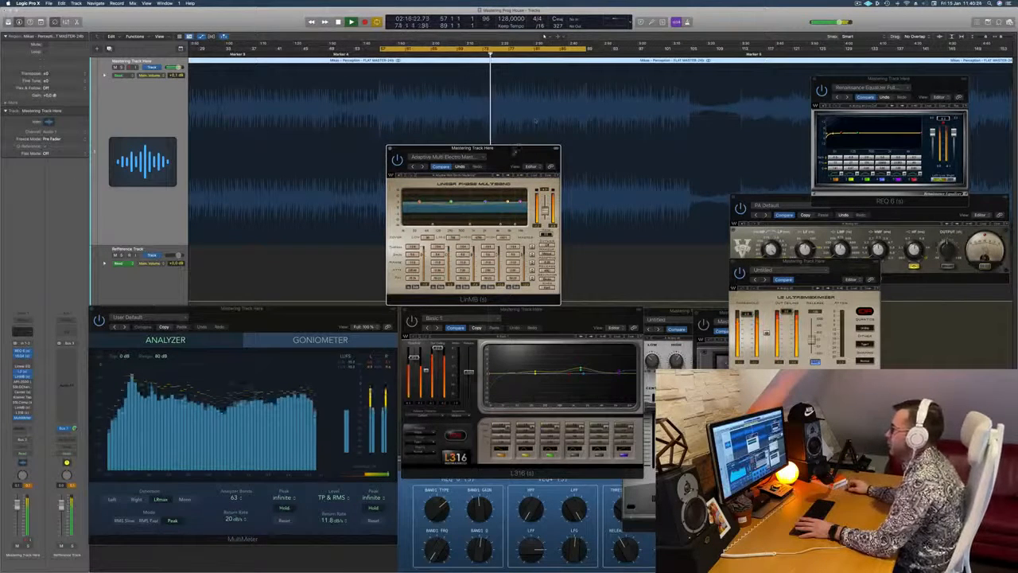
drag(516, 151, 502, 140)
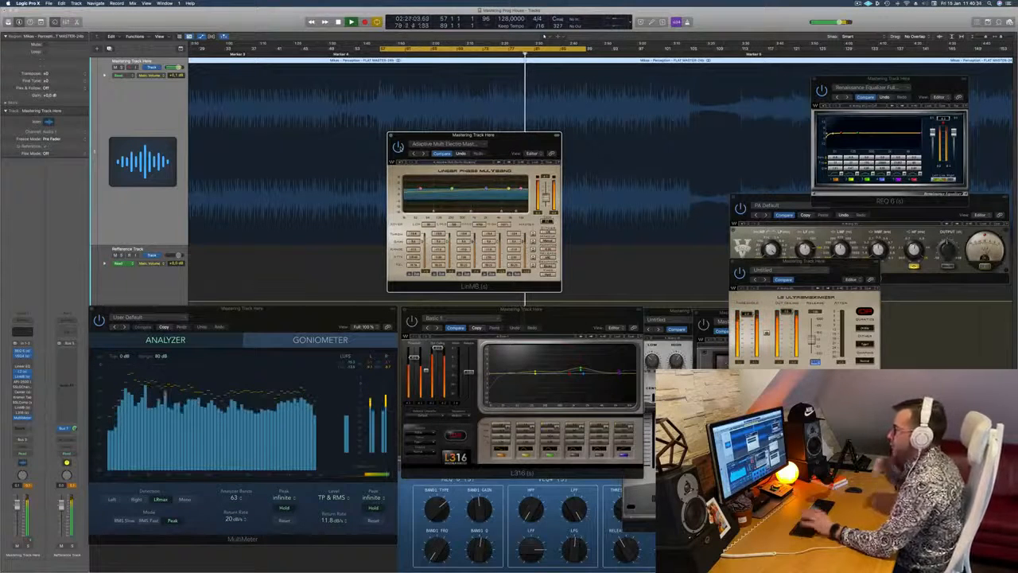
Rearrange the REQ 6, VEQ4 and LinMB windows into a vertical stack, with LinMB overlapping the L2
drag(517, 143, 905, 191)
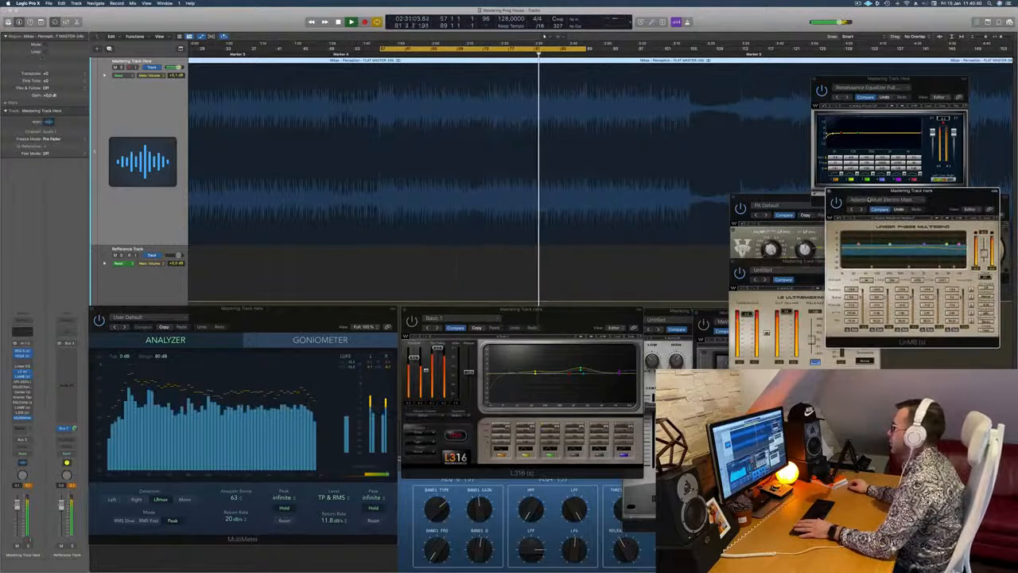
click(912, 81)
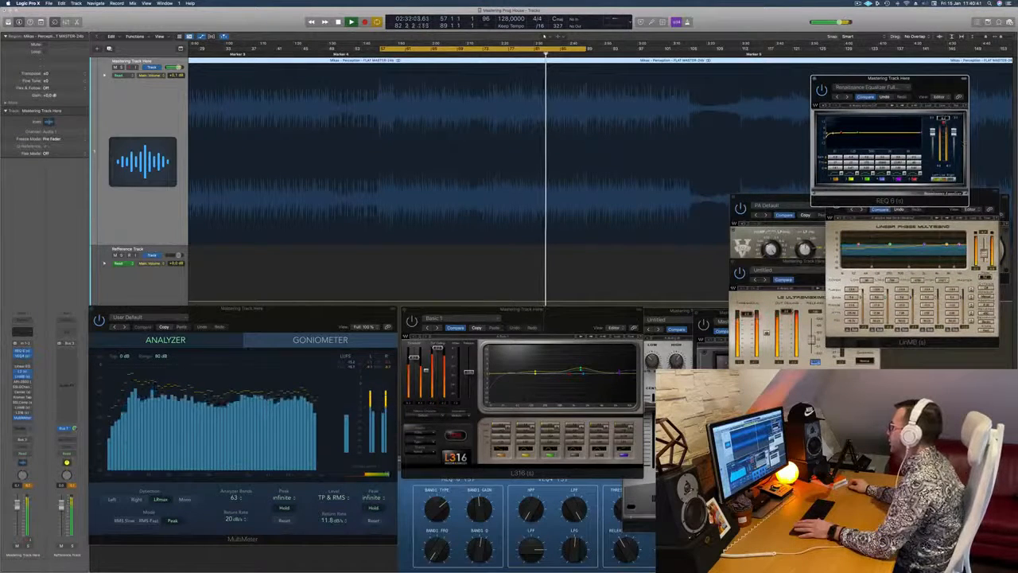
drag(912, 80, 852, 53)
drag(906, 193, 833, 286)
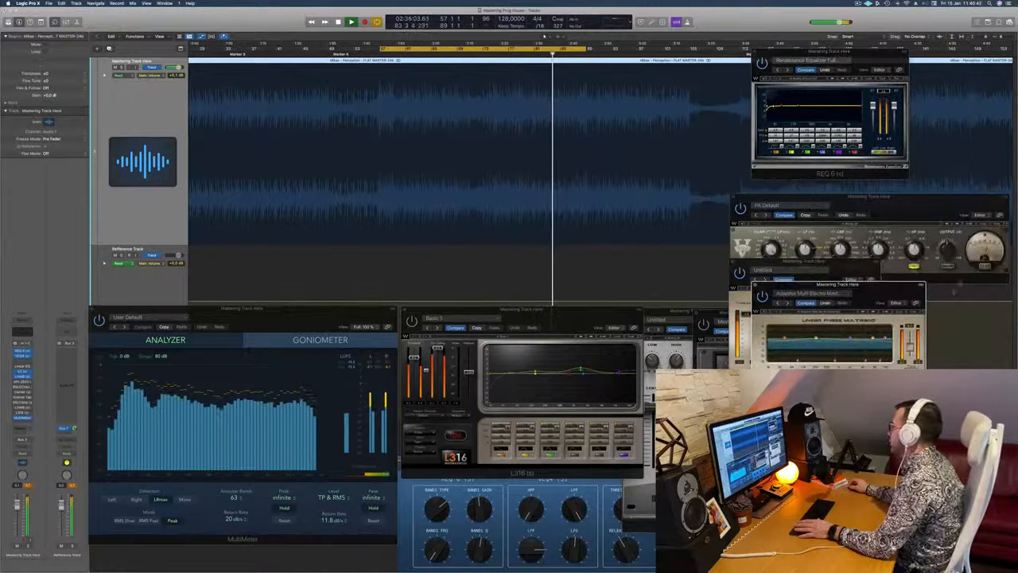
click(967, 196)
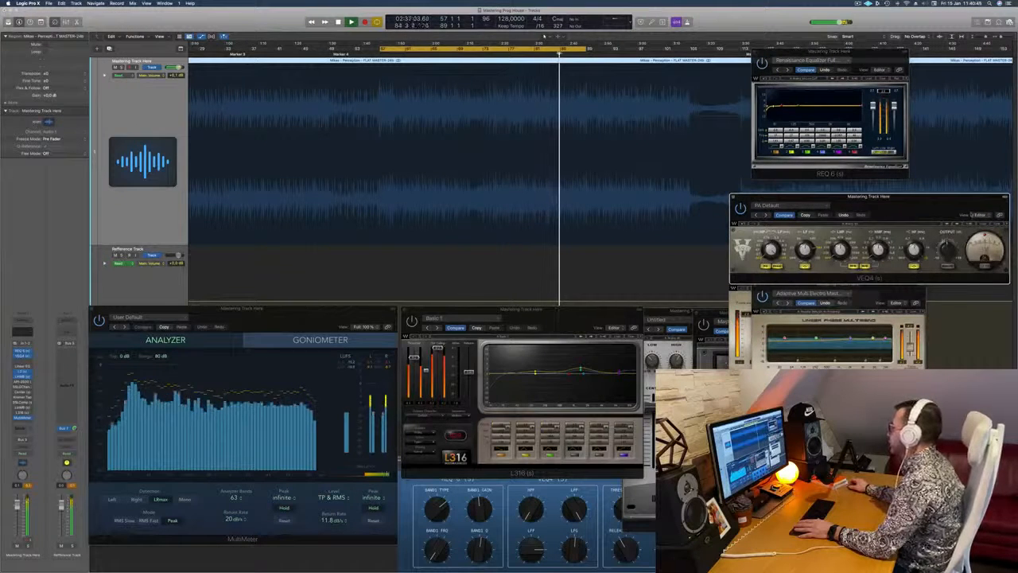
drag(968, 196, 972, 165)
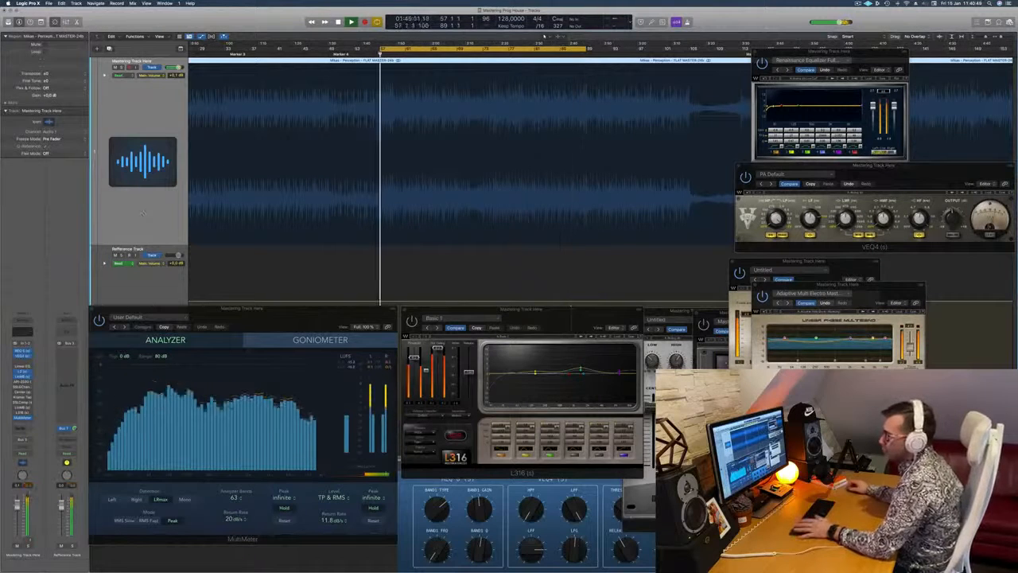
Open the API-2500 compressor on the mastering track and place its window over the upper part of the L316 window
click(23, 381)
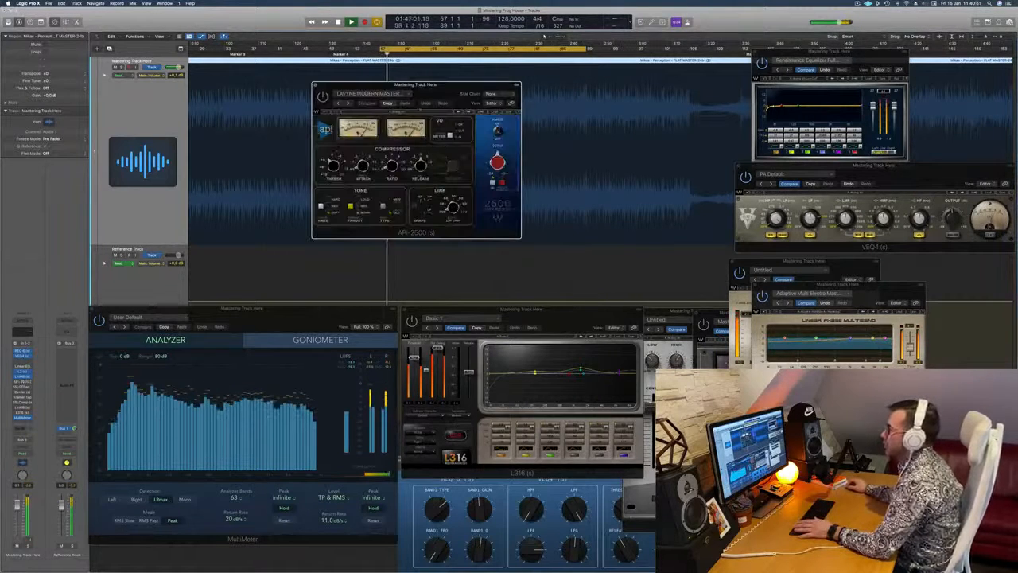
drag(451, 88, 470, 106)
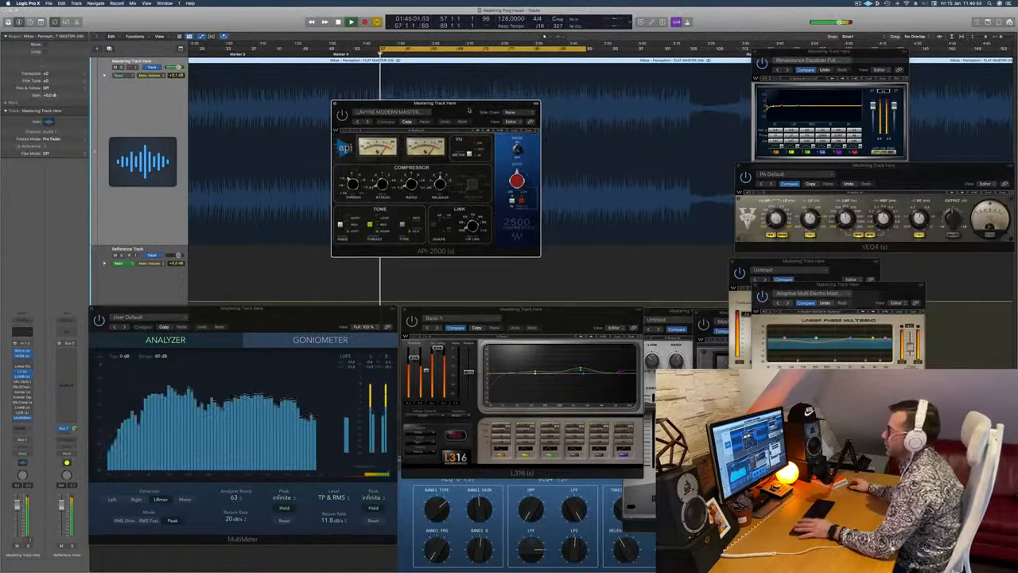
drag(470, 108, 456, 104)
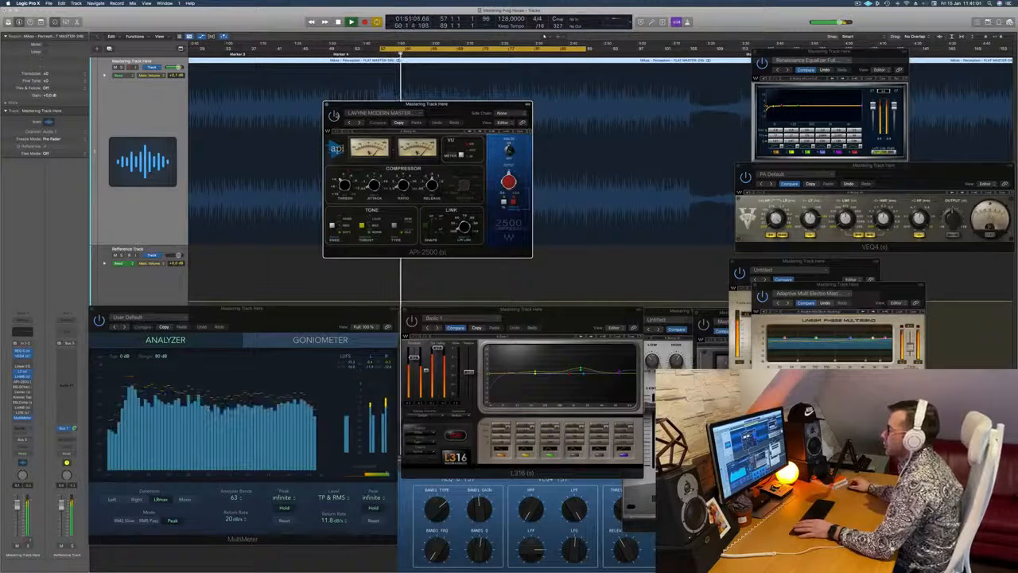
drag(448, 111, 456, 114)
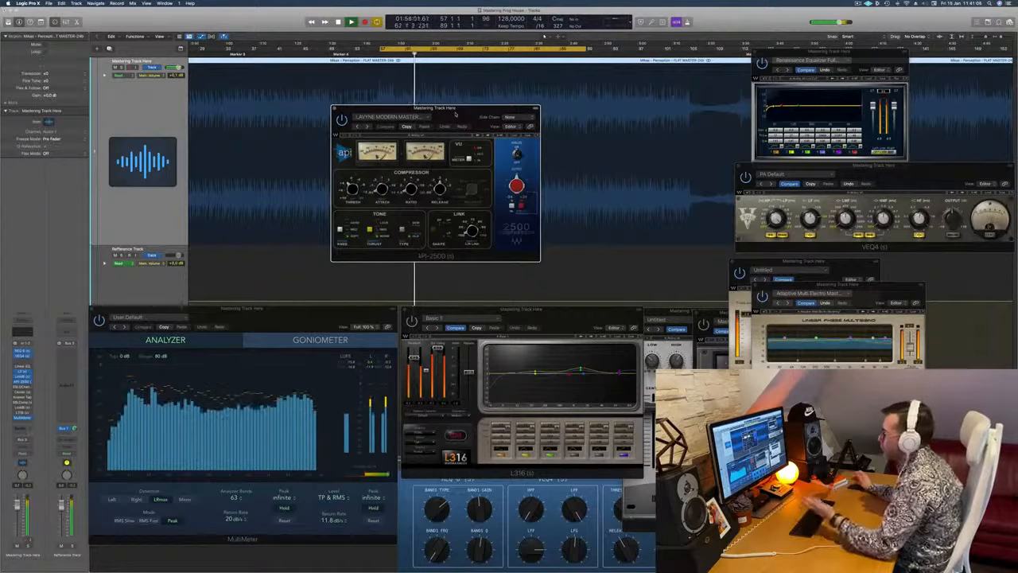
drag(458, 115, 614, 225)
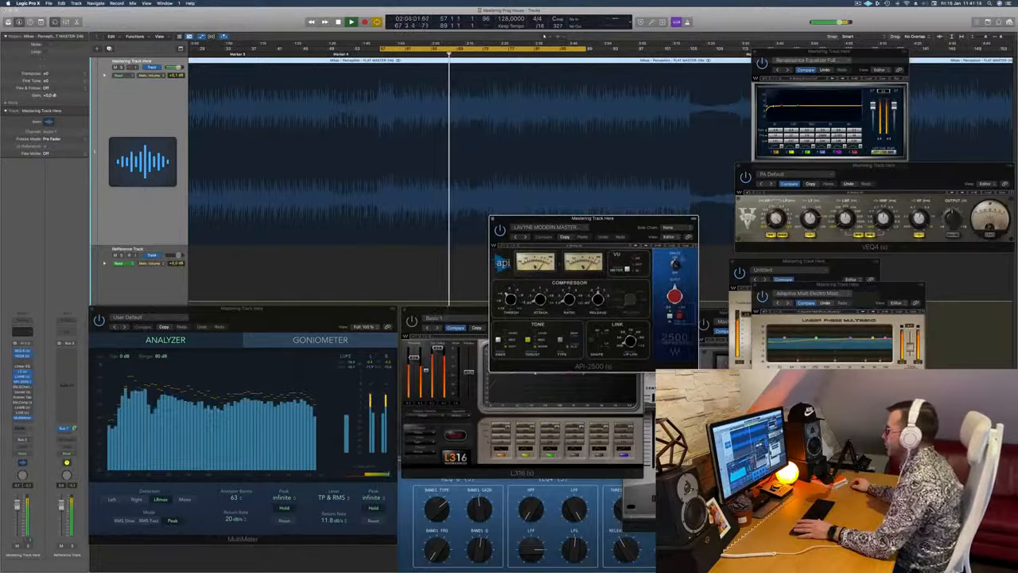
drag(628, 225, 616, 224)
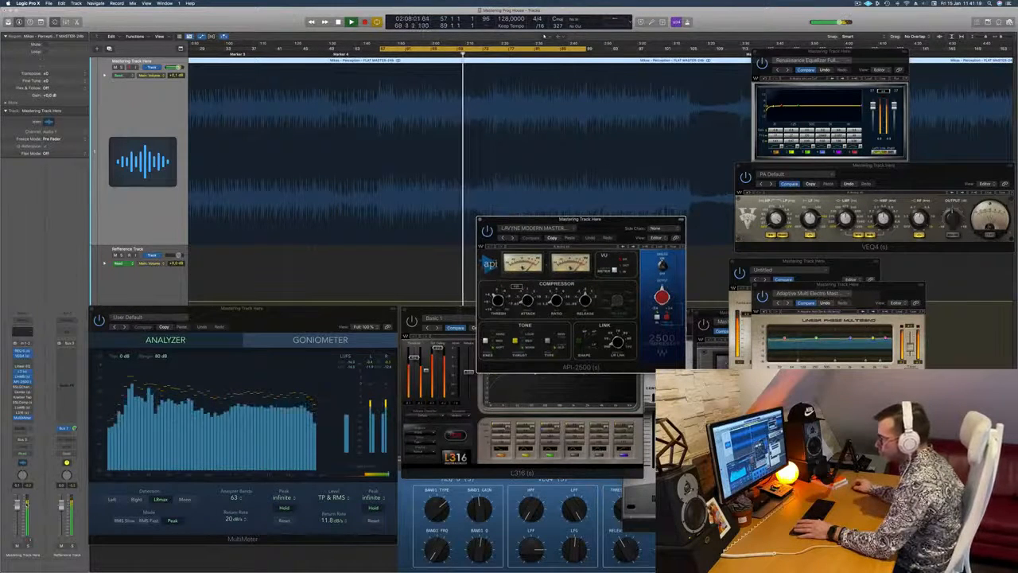
Fine-tune the API-2500 output level against the channel's peak meter during playback, and close the compressor window
click(27, 502)
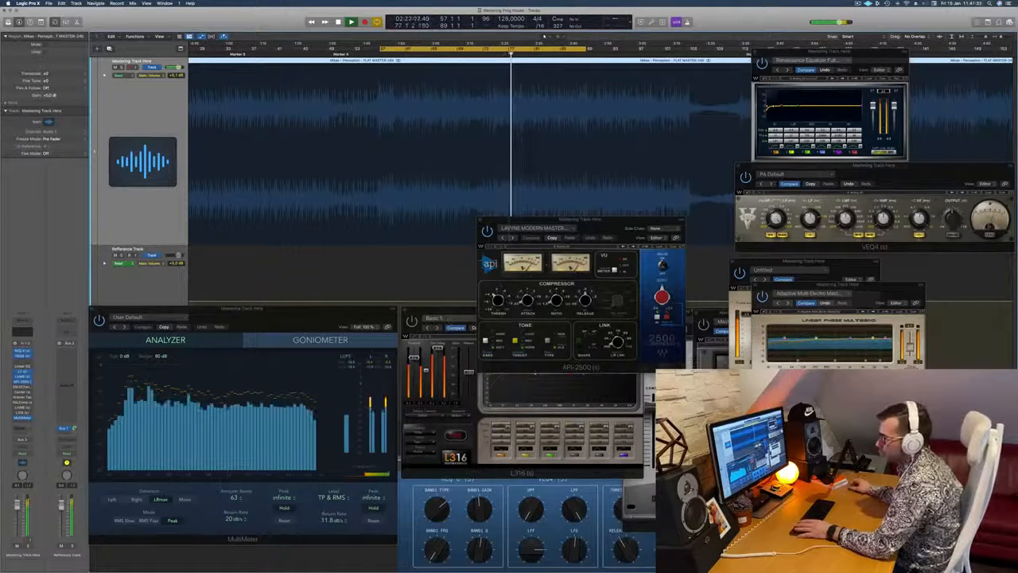
drag(661, 297, 662, 293)
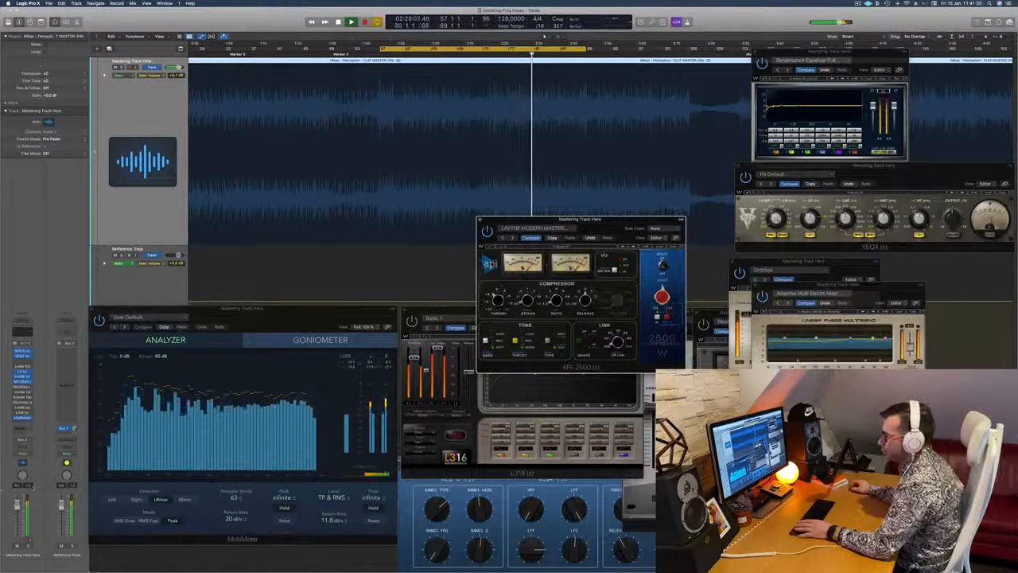
click(30, 486)
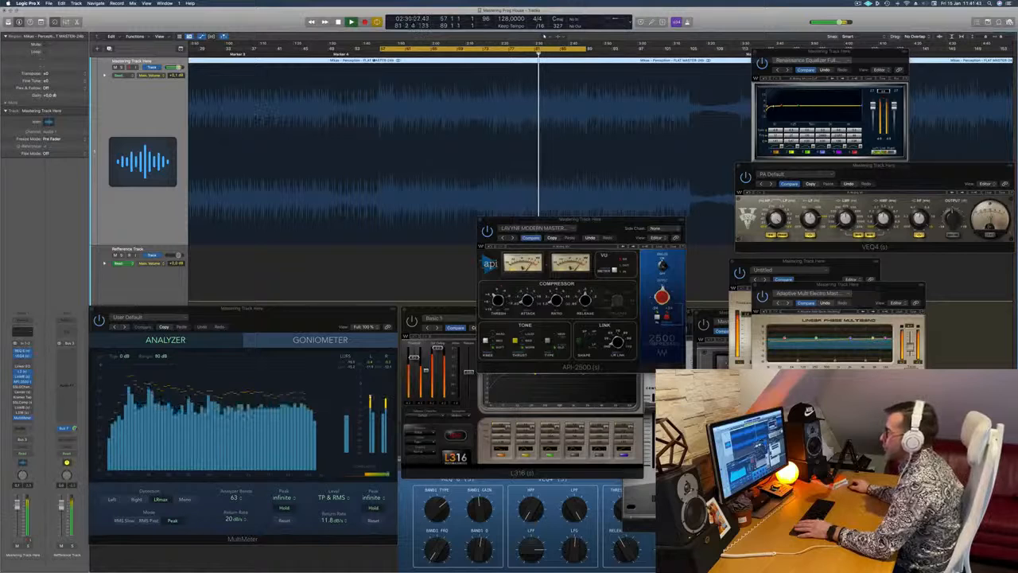
click(380, 57)
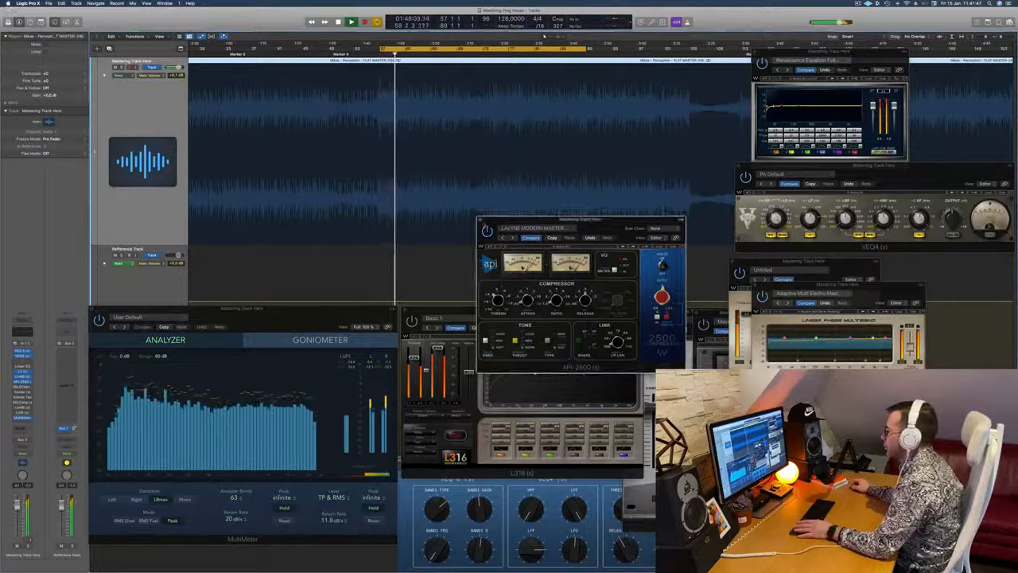
click(480, 220)
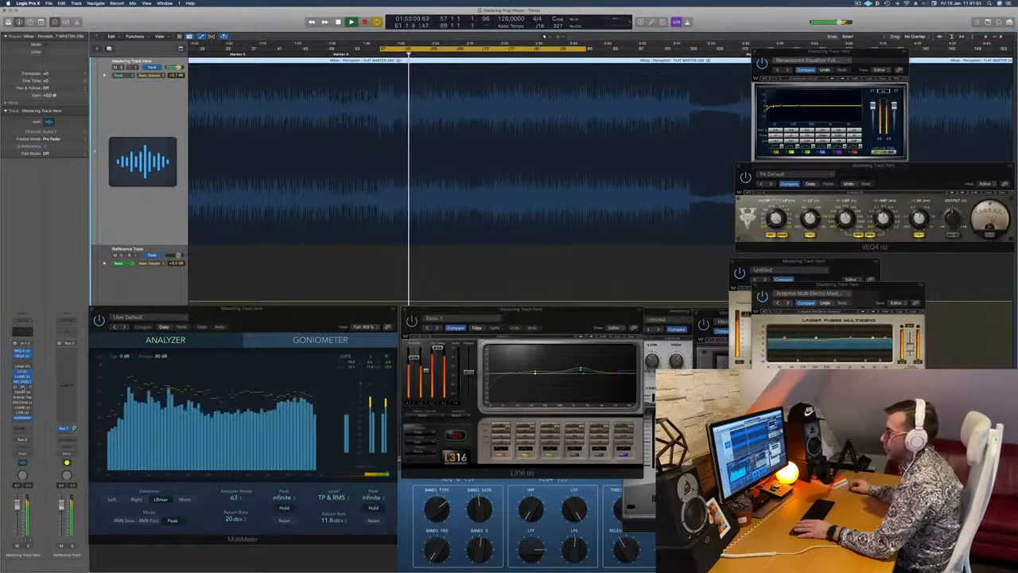
Open the SSLGChannel strip on the mastering track and place its window over the middle of the waveform and L316
click(23, 387)
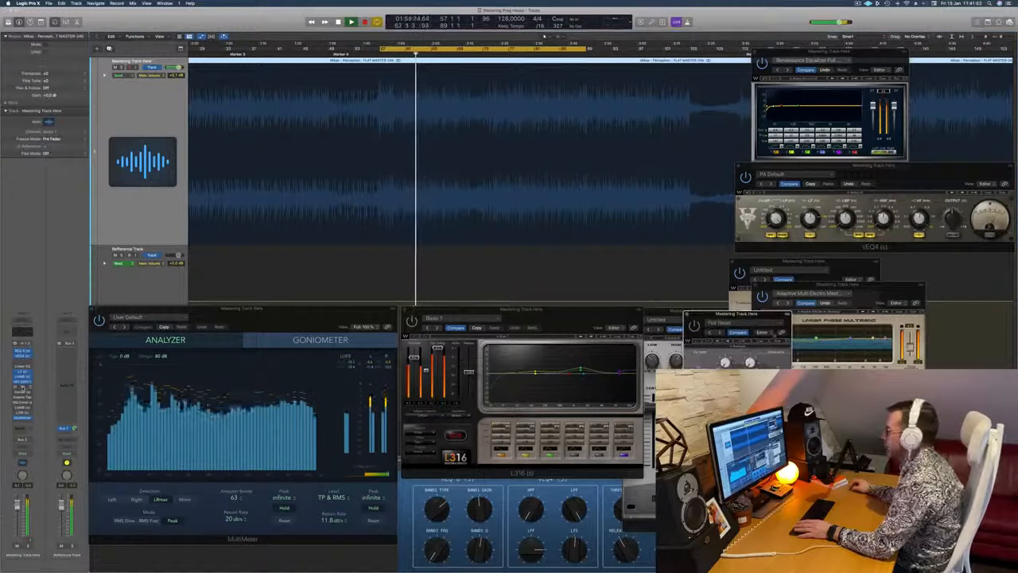
drag(768, 315, 563, 193)
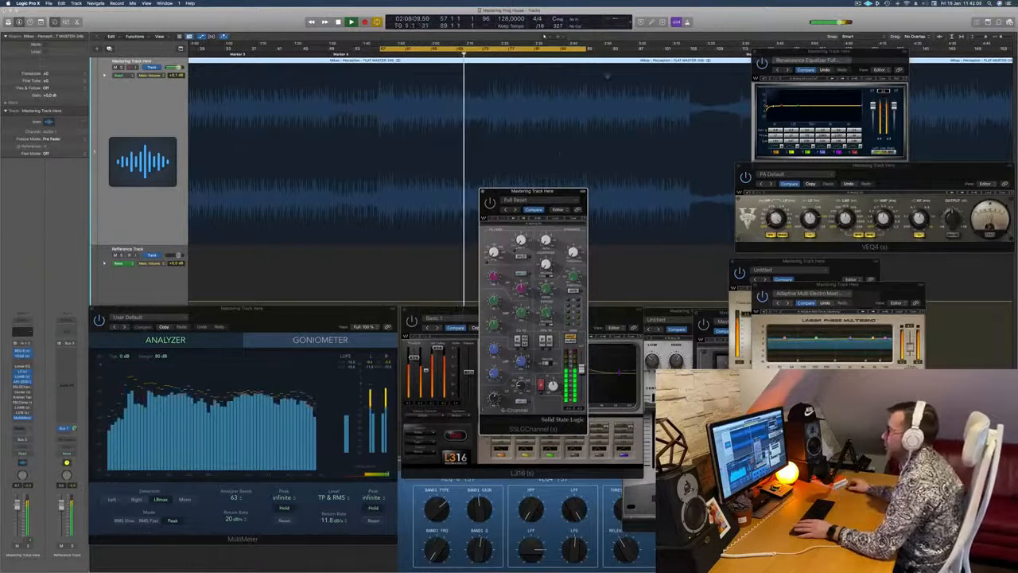
drag(557, 192, 538, 174)
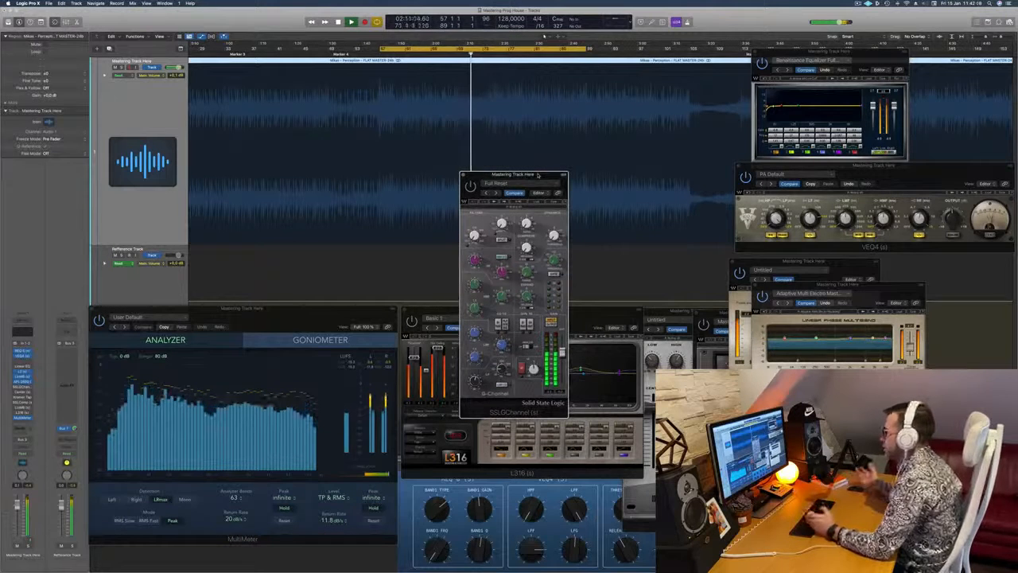
Replay the cycle section from its start and shift the SSLGChannel window towards the MultiMeter
key(space)
key(space)
drag(535, 176, 506, 179)
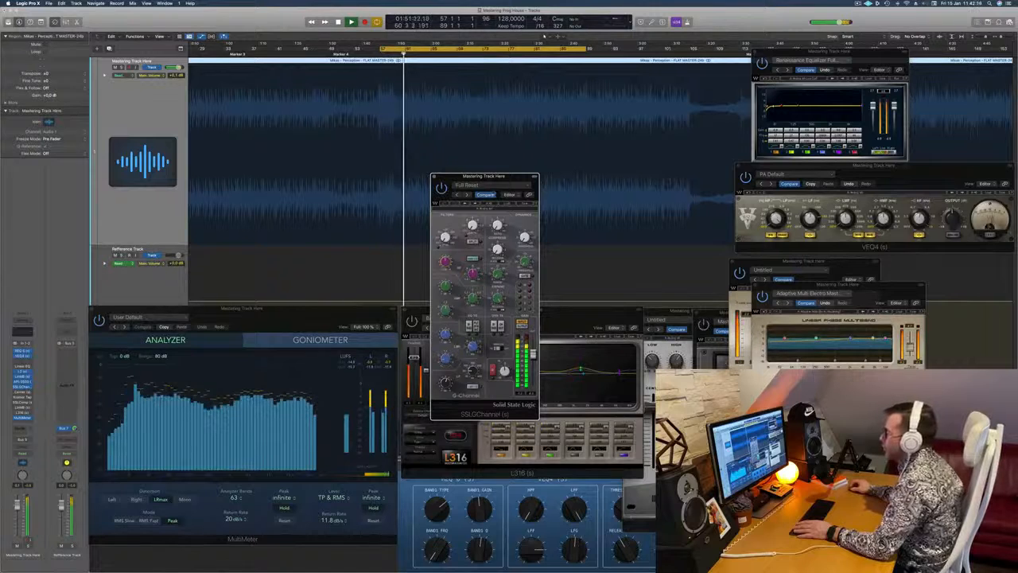
drag(506, 176, 510, 170)
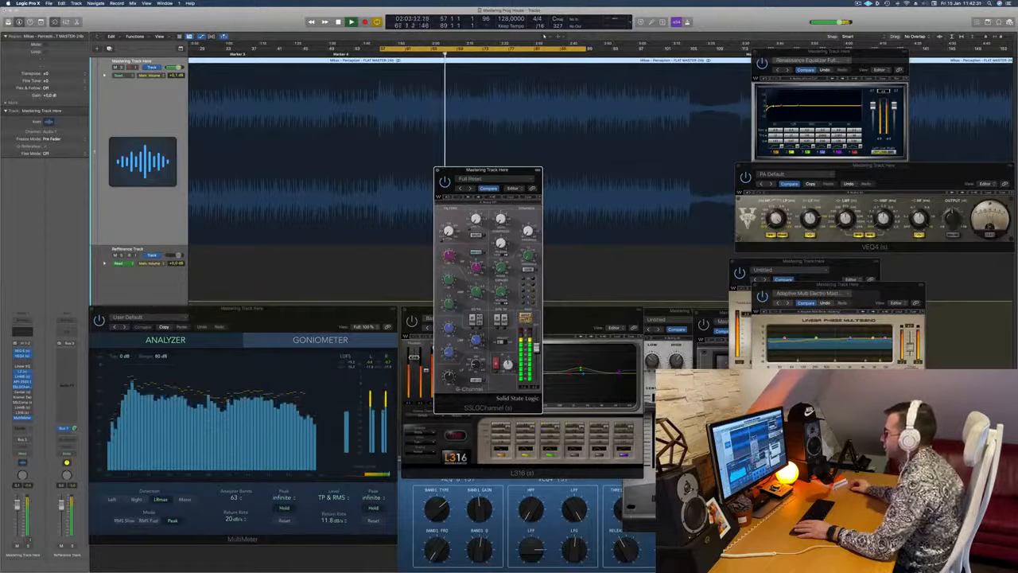
Move the SSLGChannel window over the L316 equalizer curve and restart playback from about 1:45
drag(518, 173, 569, 157)
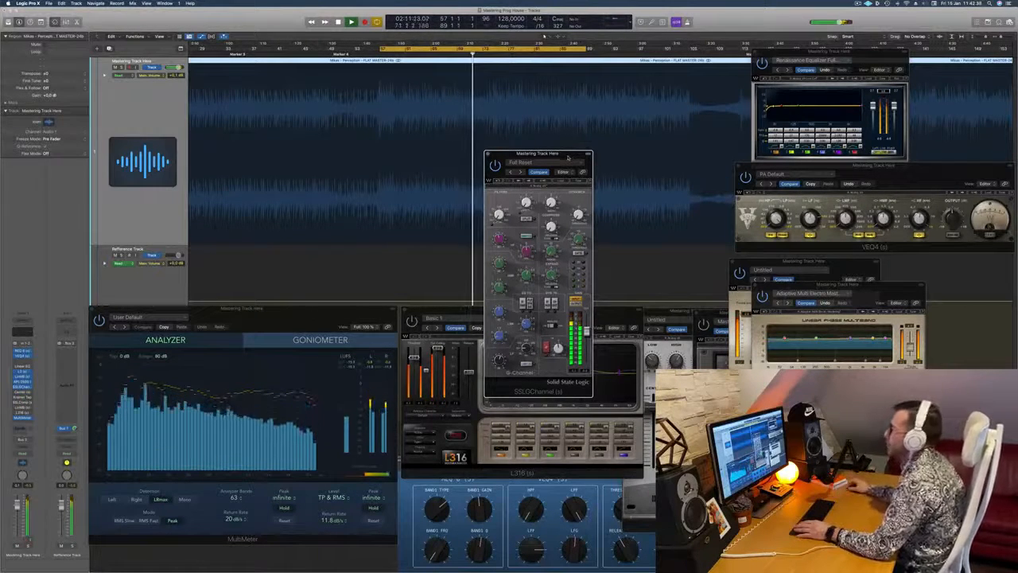
drag(568, 157, 594, 146)
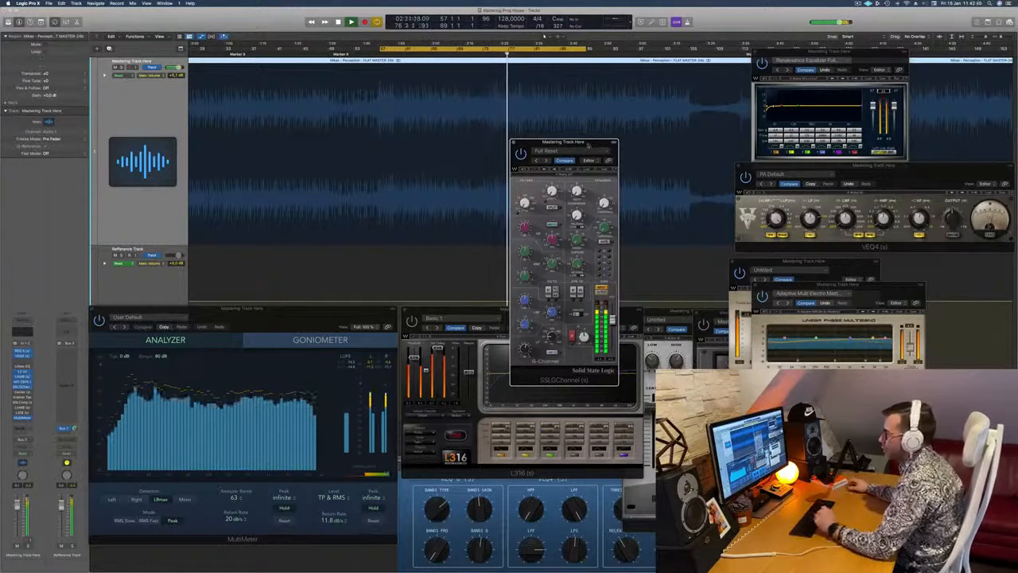
drag(593, 146, 624, 142)
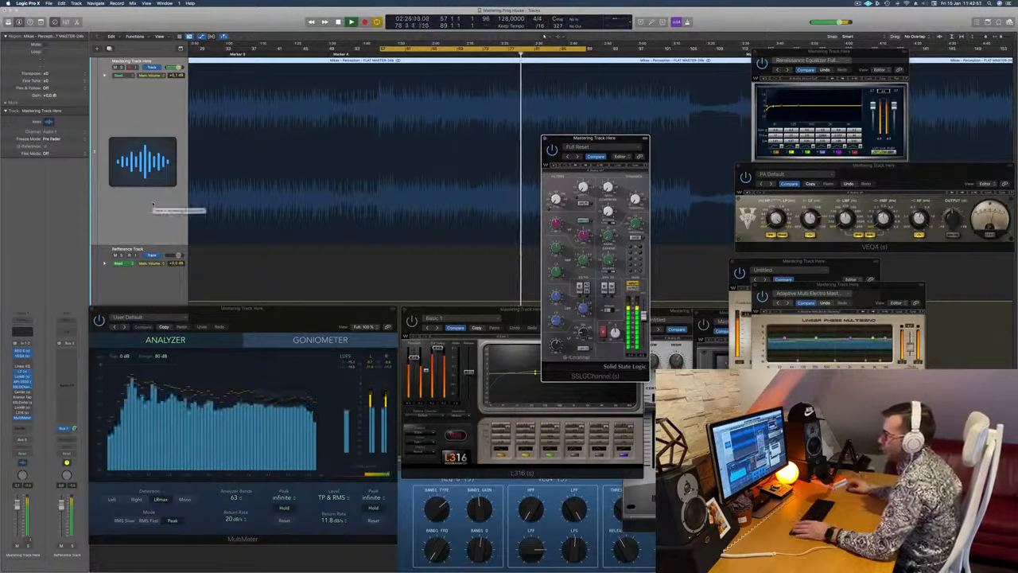
key(space)
key(space)
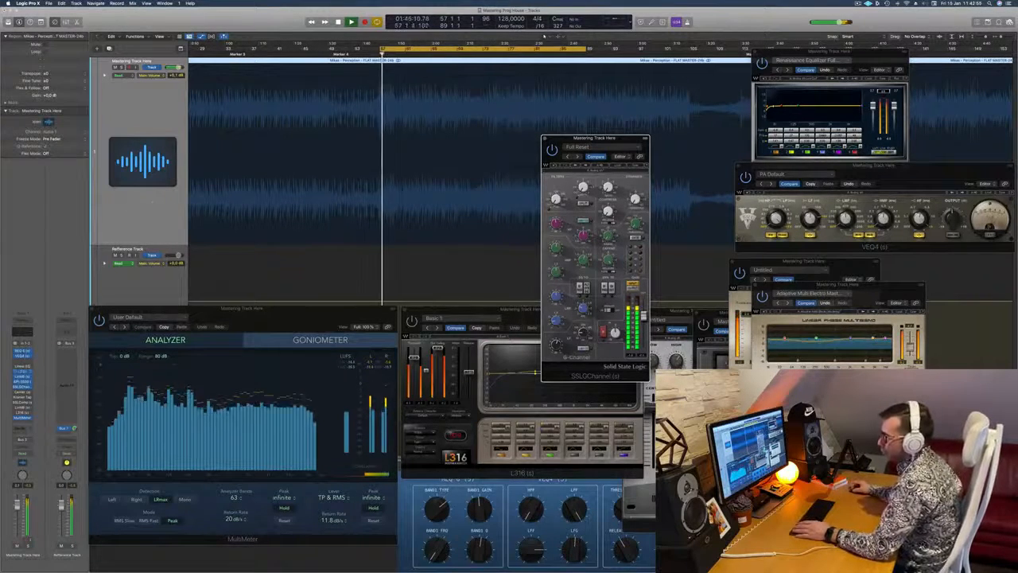
Open the Center plug-in on the mastering track and place its window over the waveform beside the SSLGChannel strip
click(22, 392)
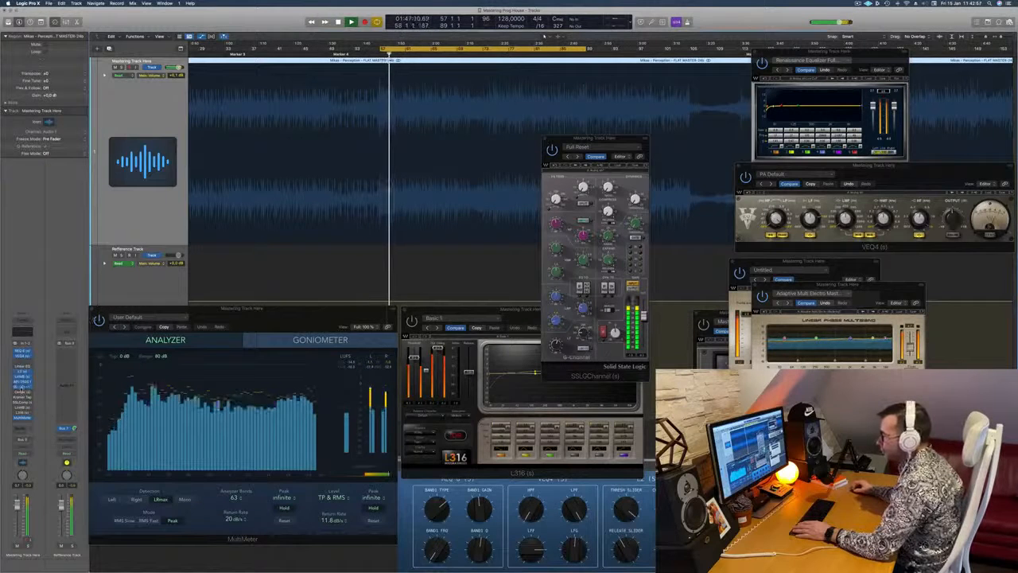
click(22, 392)
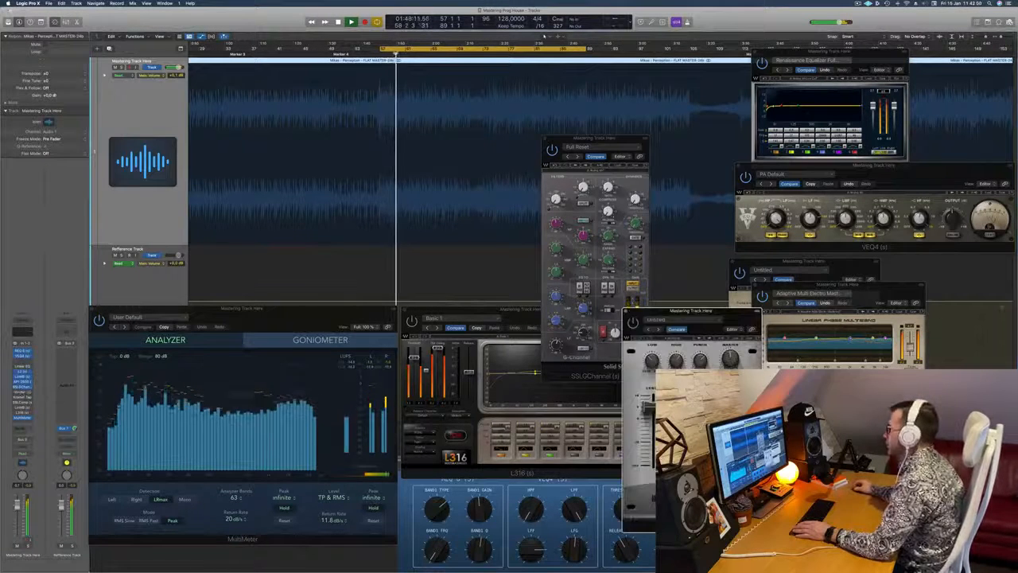
drag(700, 309, 520, 215)
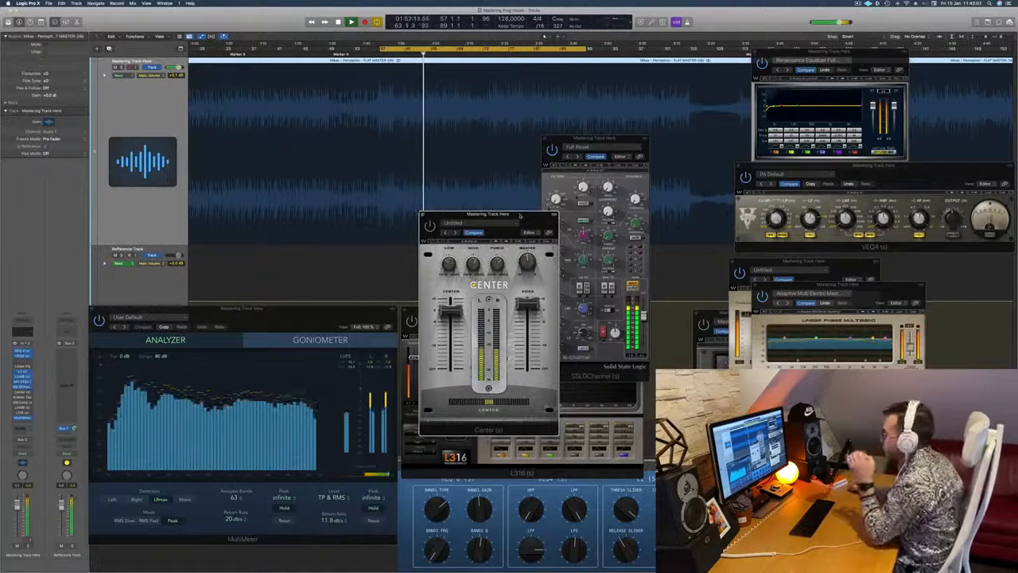
drag(520, 214, 480, 146)
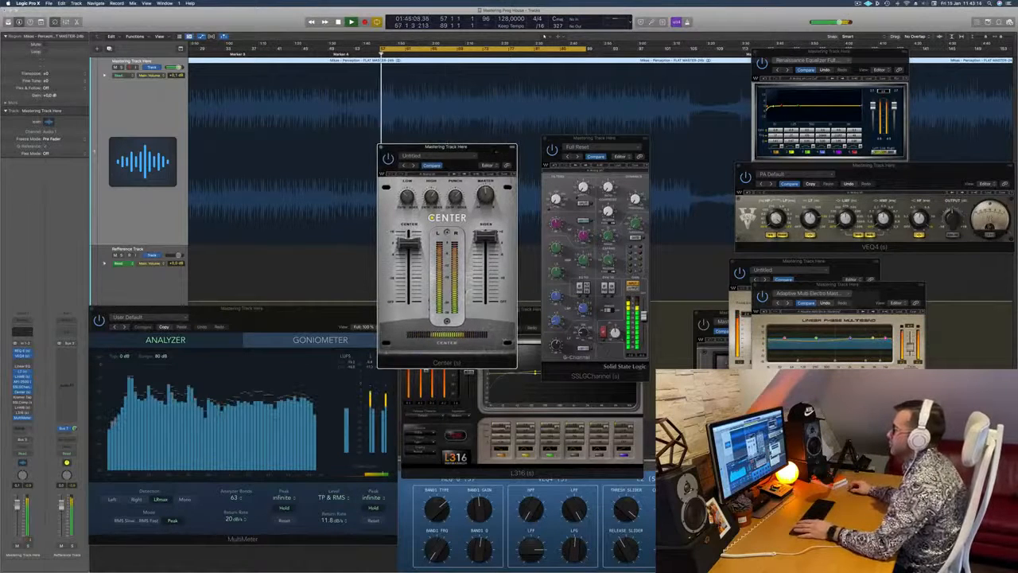
mouse_move(494, 149)
mouse_down()
mouse_move(529, 149)
mouse_move(501, 151)
mouse_up()
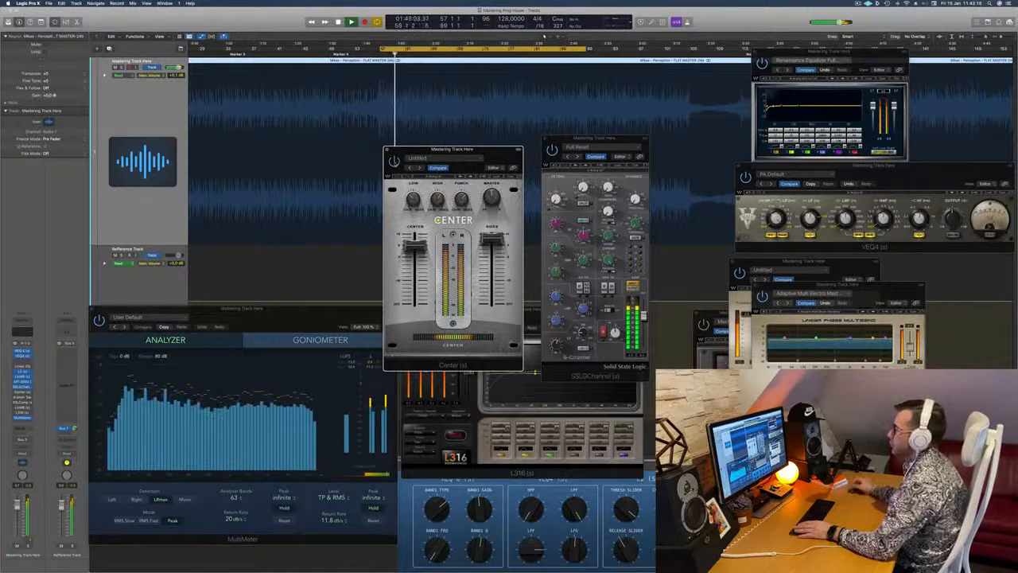
drag(496, 152, 504, 153)
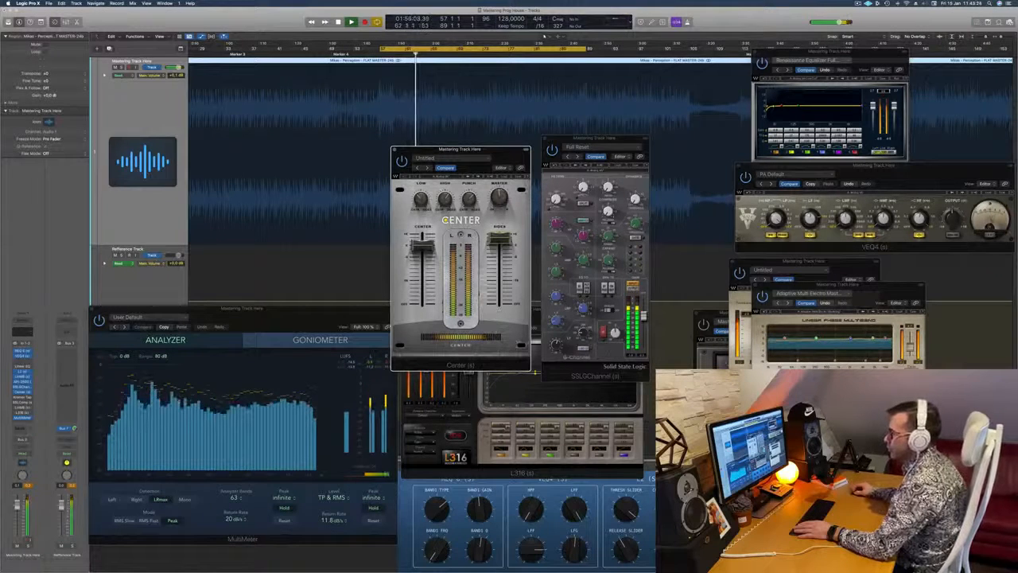
Reset the mastering channel's peak reading, replay the cycle section and move the Center window over the SSLGChannel strip
click(29, 486)
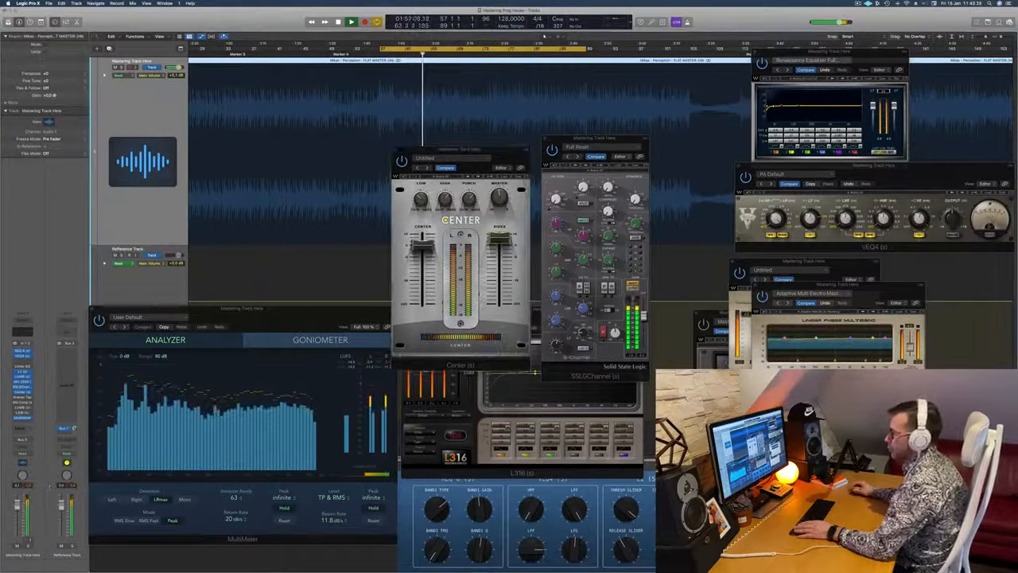
key(space)
key(space)
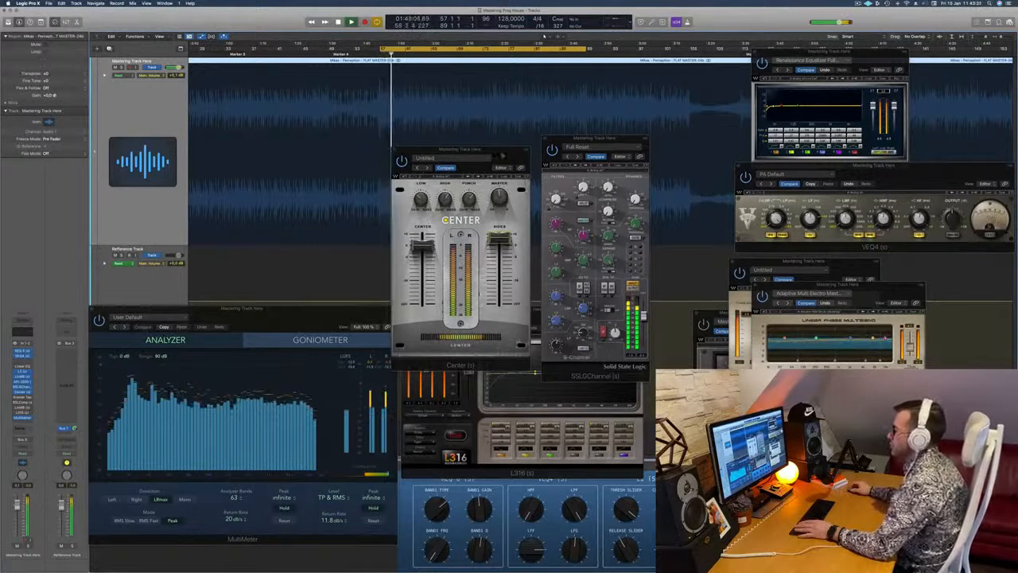
click(400, 162)
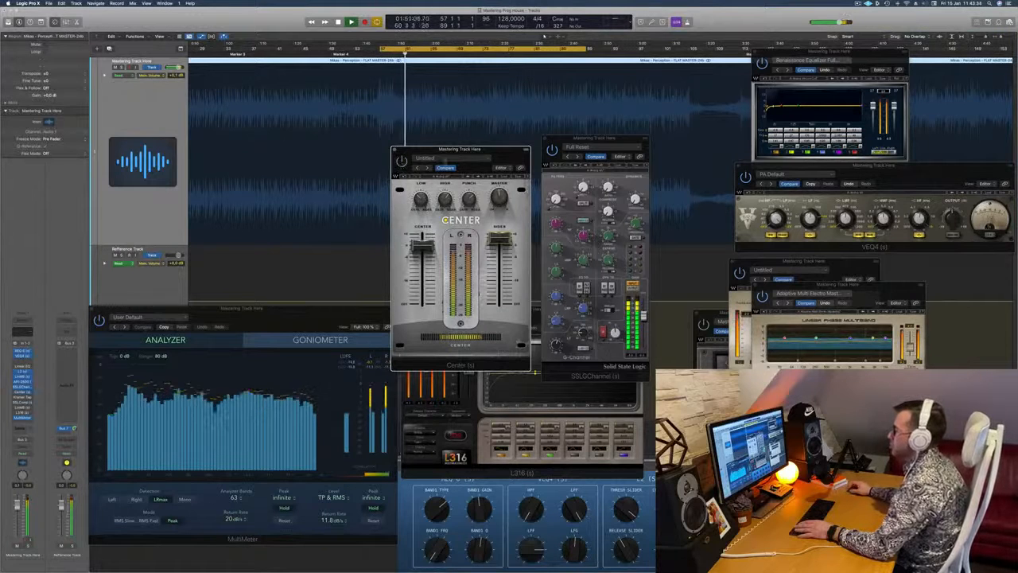
drag(460, 148, 572, 166)
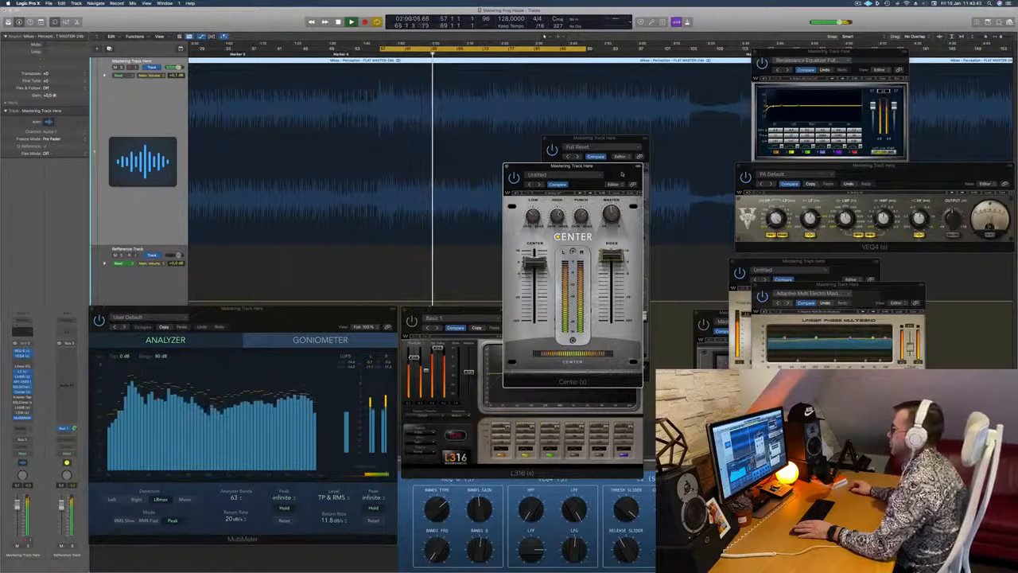
drag(609, 174, 634, 177)
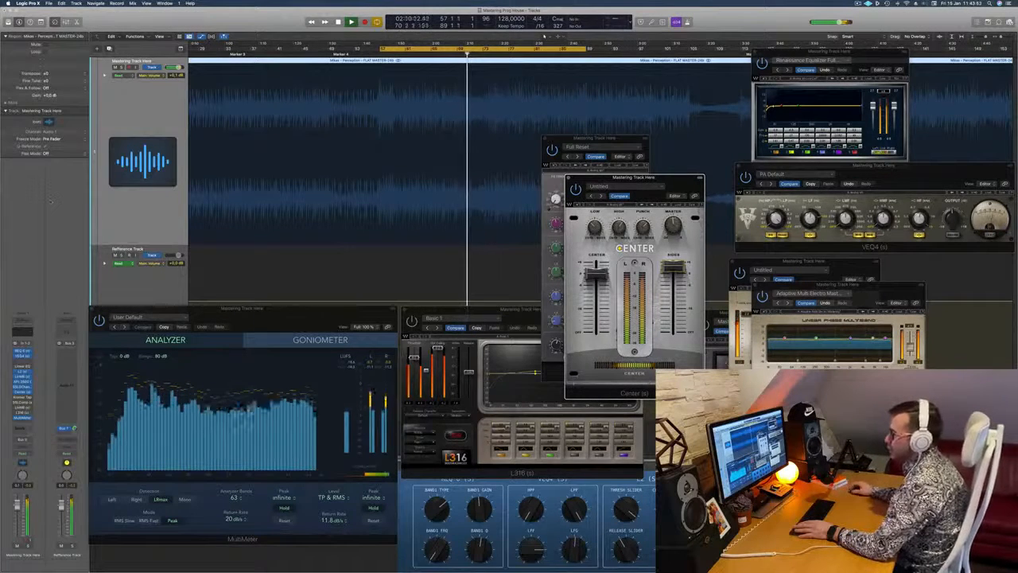
Open Kramer Tape and SSLComp from the mastering chain, place SSLComp above the Center plug-in and close Kramer Tape
click(22, 397)
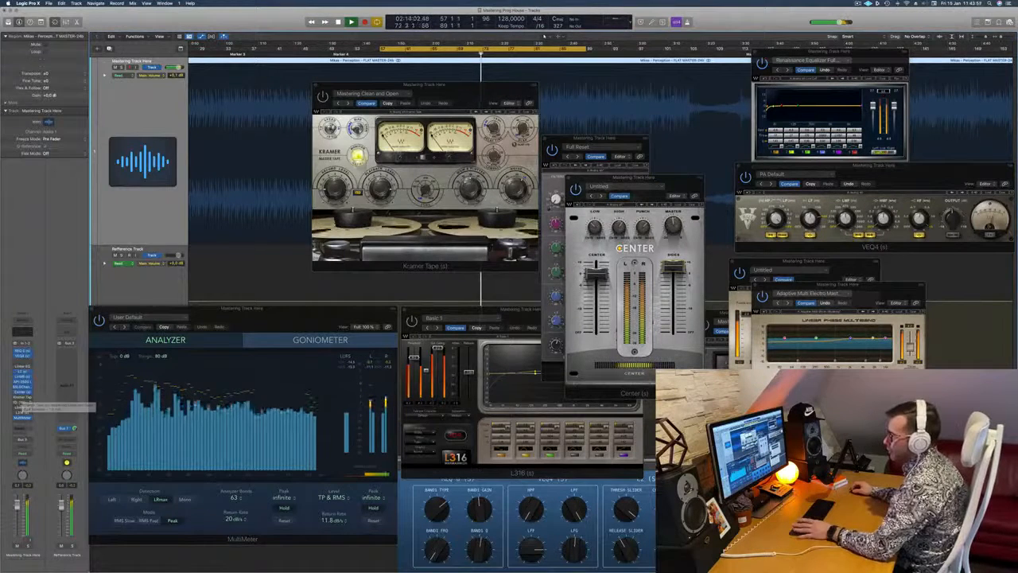
click(22, 402)
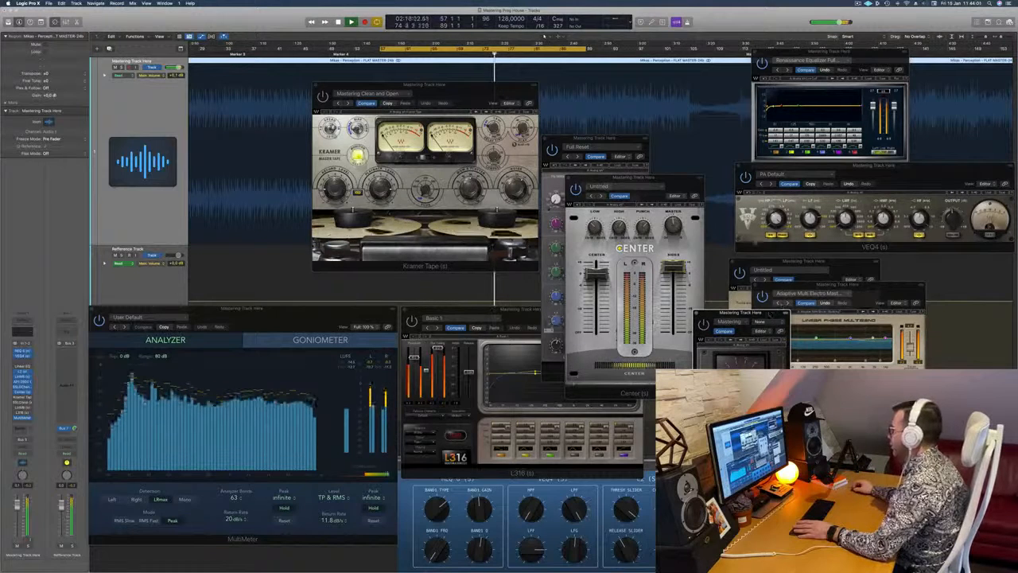
drag(771, 314, 650, 107)
click(316, 85)
Replay the cycle section from its start and move the SSLComp window over the SSLGChannel strip
key(space)
key(space)
key(space)
key(space)
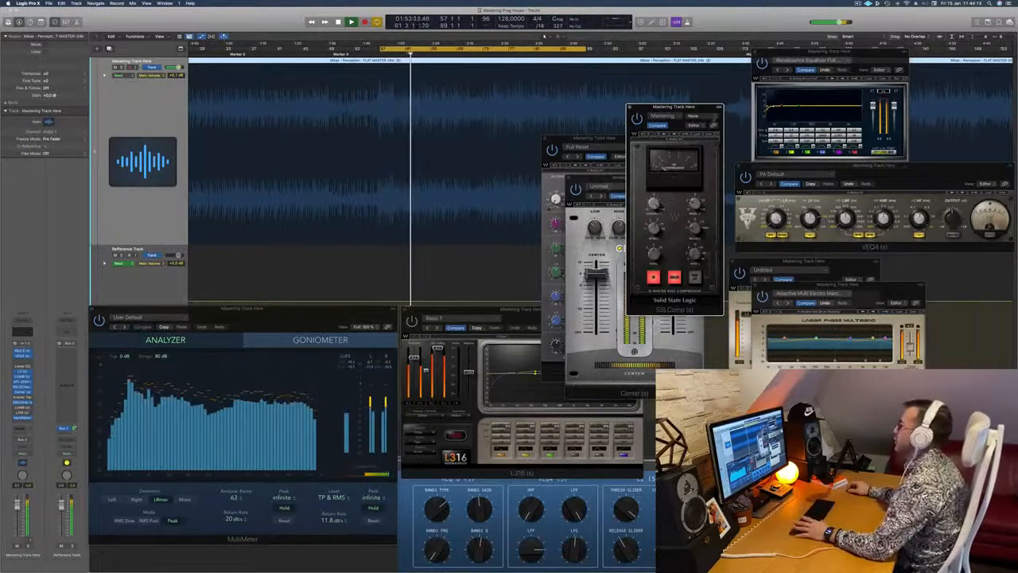
drag(709, 108, 597, 133)
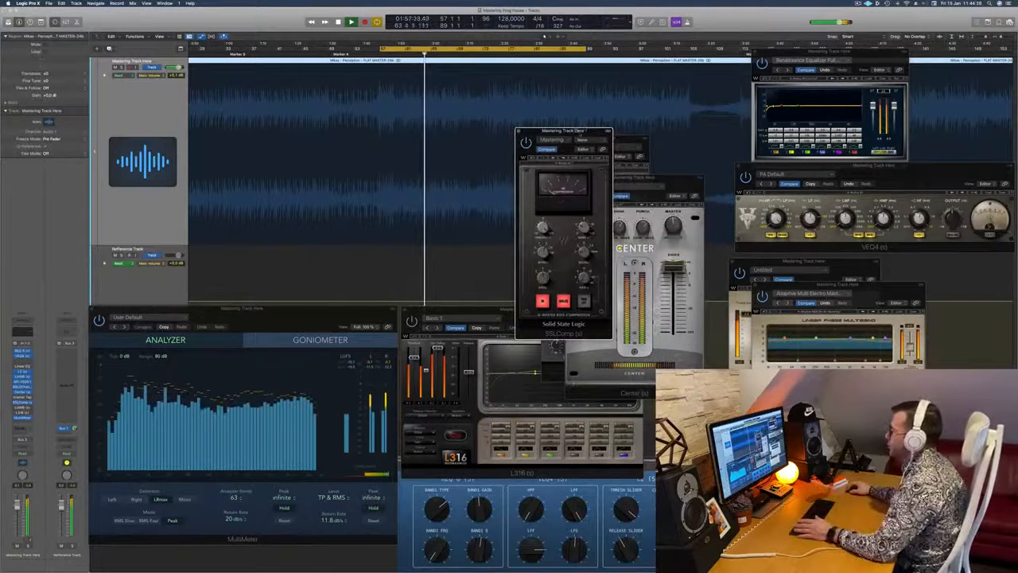
drag(586, 132, 573, 129)
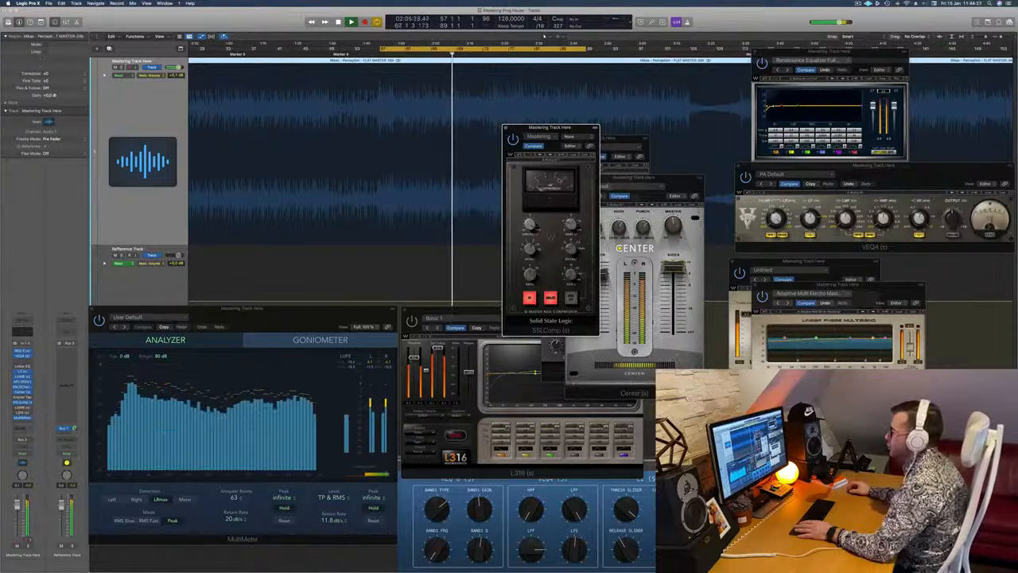
drag(575, 130, 613, 125)
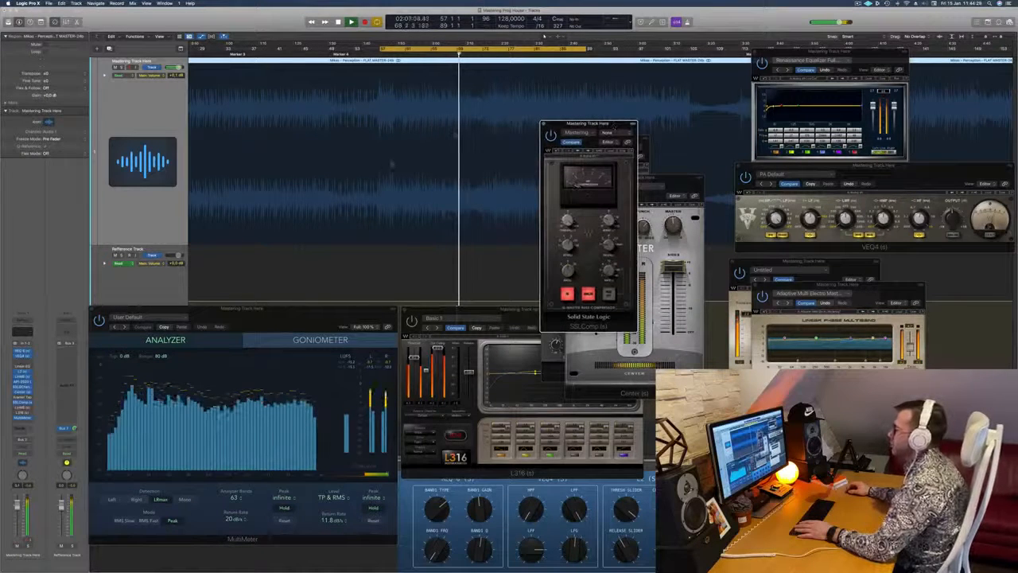
Open the second LinMB with the Multi Opto Mastering preset, place it beside SSLComp and replay the cycle section
key(super+Left)
key(super+Left)
key(super+Left)
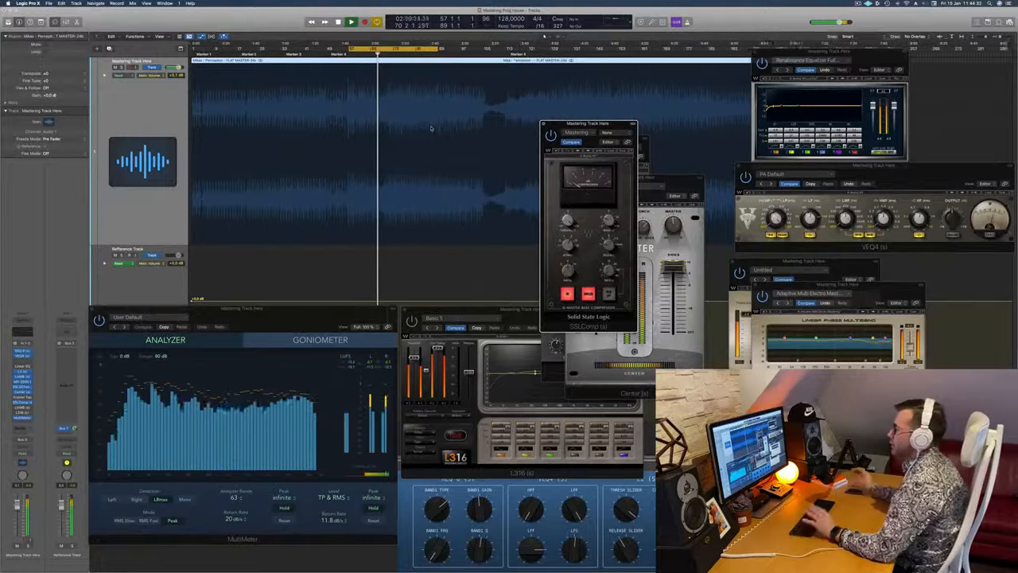
key(super+Left)
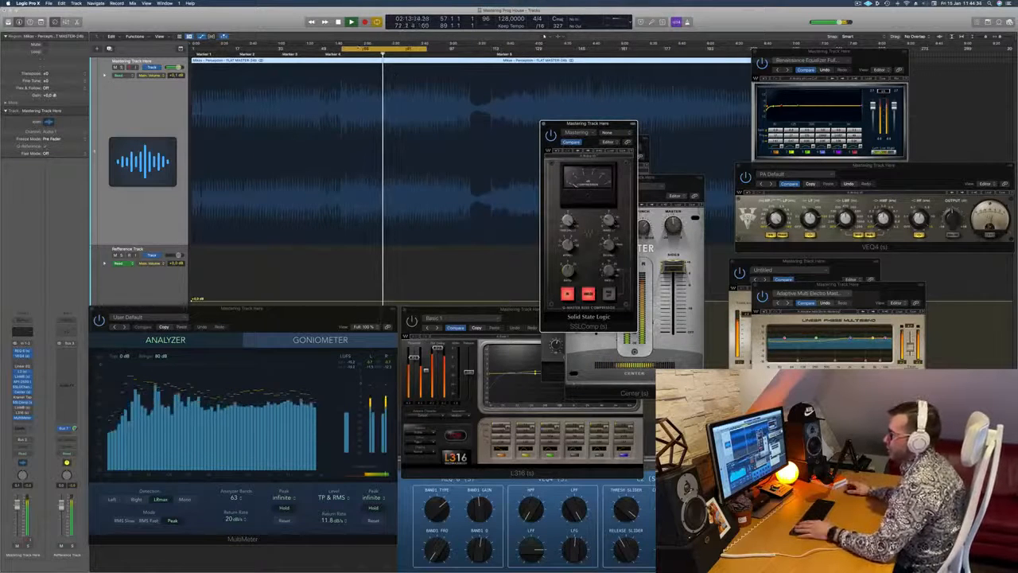
click(23, 408)
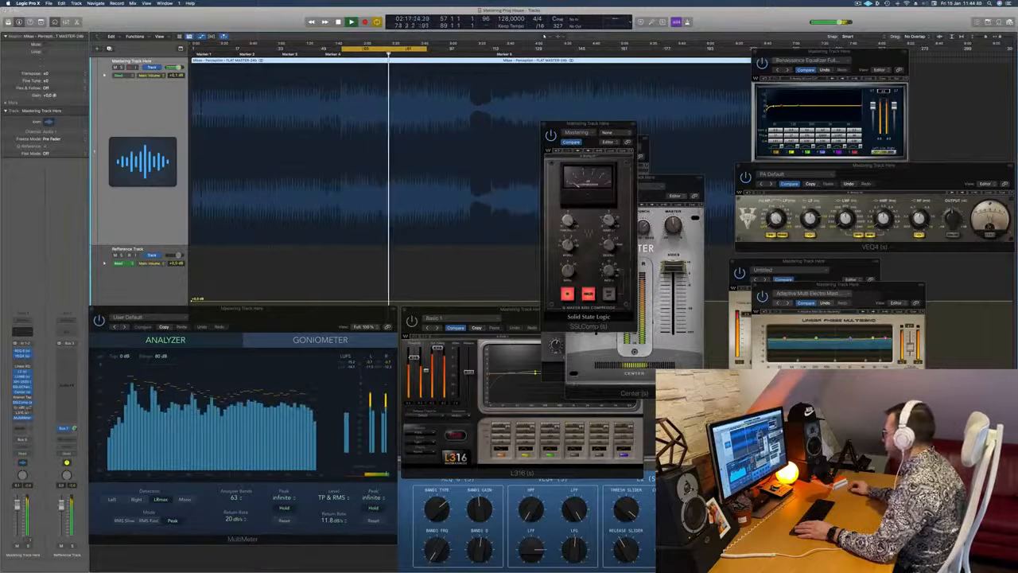
drag(608, 167, 502, 174)
key(space)
key(space)
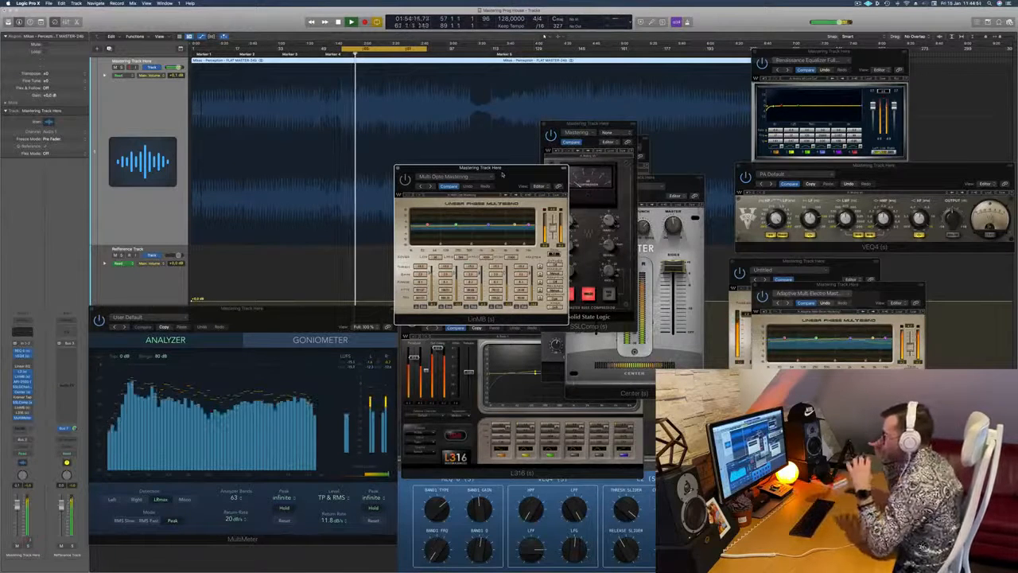
Replay the cycle section and move the Multi Opto Mastering LinMB window to the space between SSLComp and VEQ4
drag(496, 175, 516, 207)
key(space)
key(space)
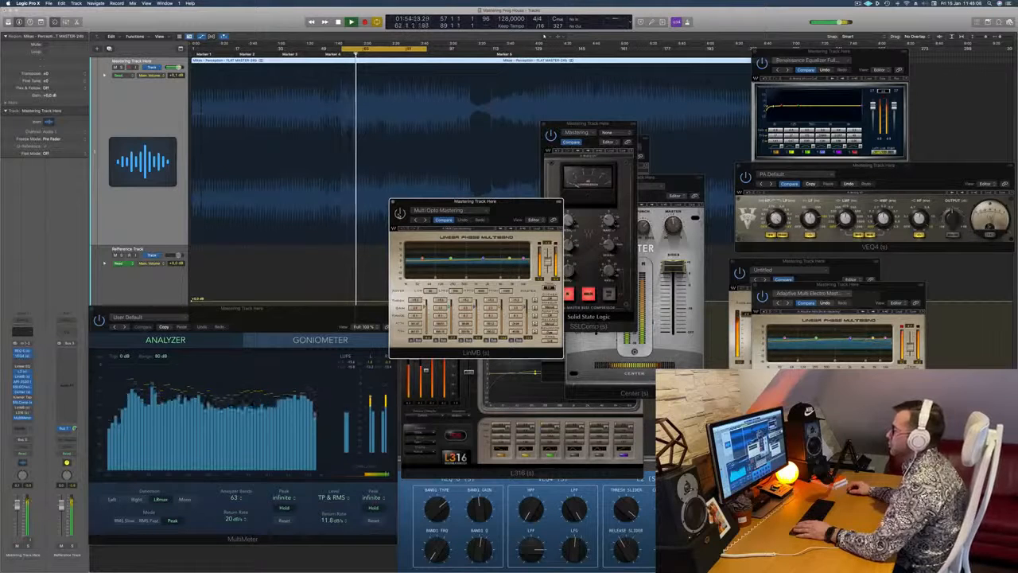
drag(545, 213, 516, 211)
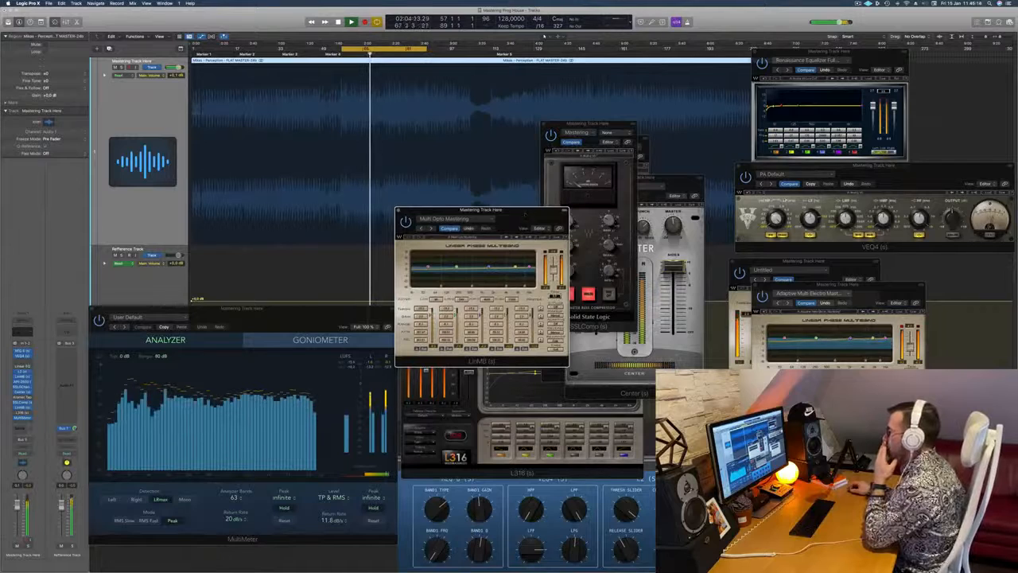
drag(525, 214, 734, 196)
drag(737, 194, 806, 161)
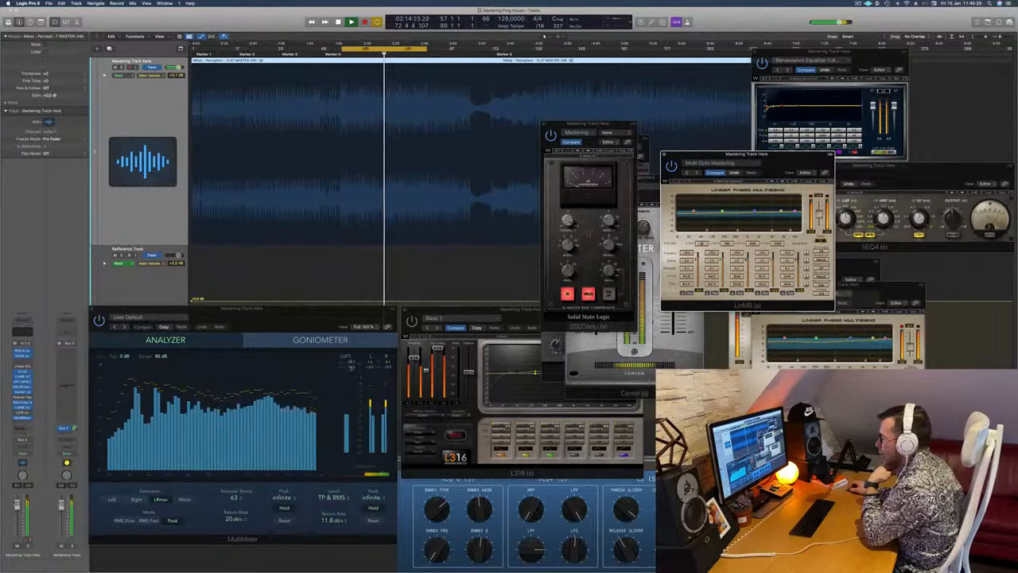
Move the MultiMeter window towards the L316 and bring SSLComp and the Multi Opto Mastering LinMB to the front in turn
drag(316, 321, 410, 304)
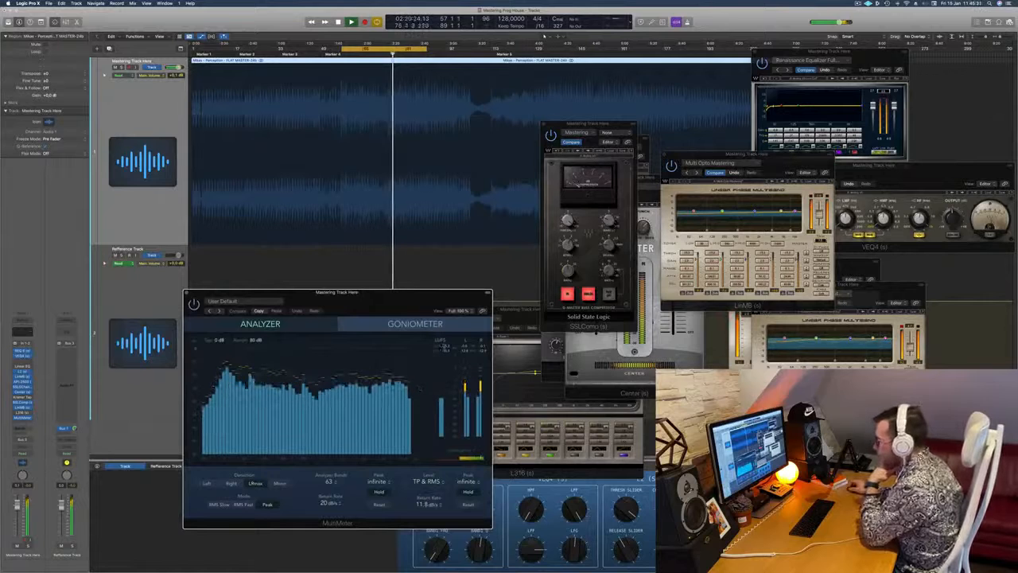
drag(425, 296, 438, 299)
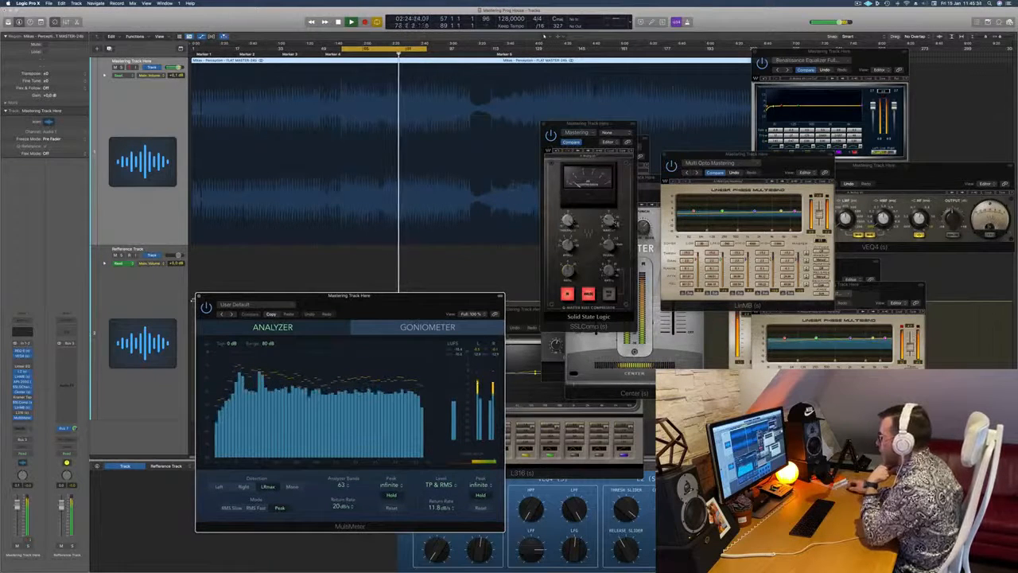
click(610, 222)
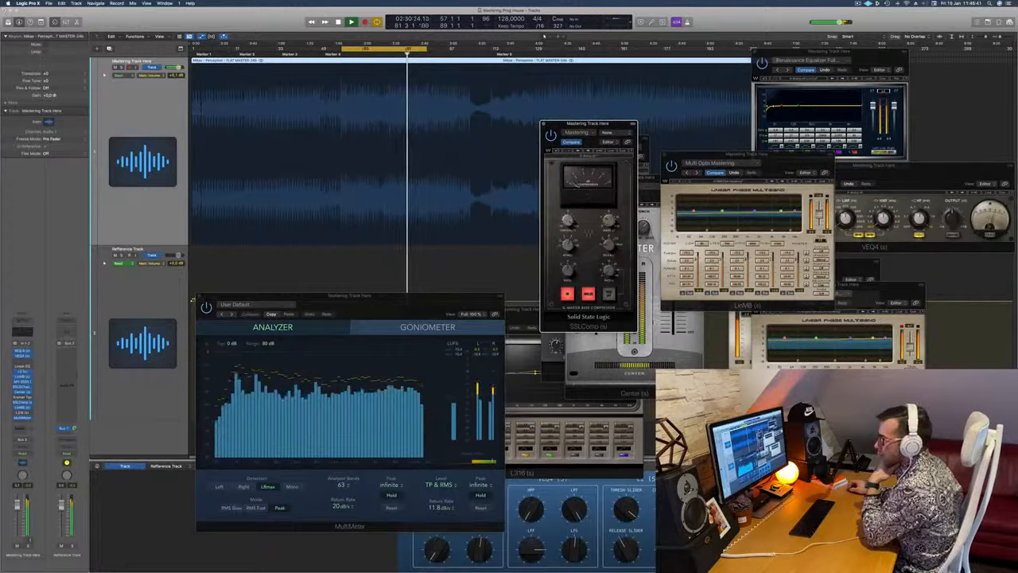
click(22, 407)
click(21, 407)
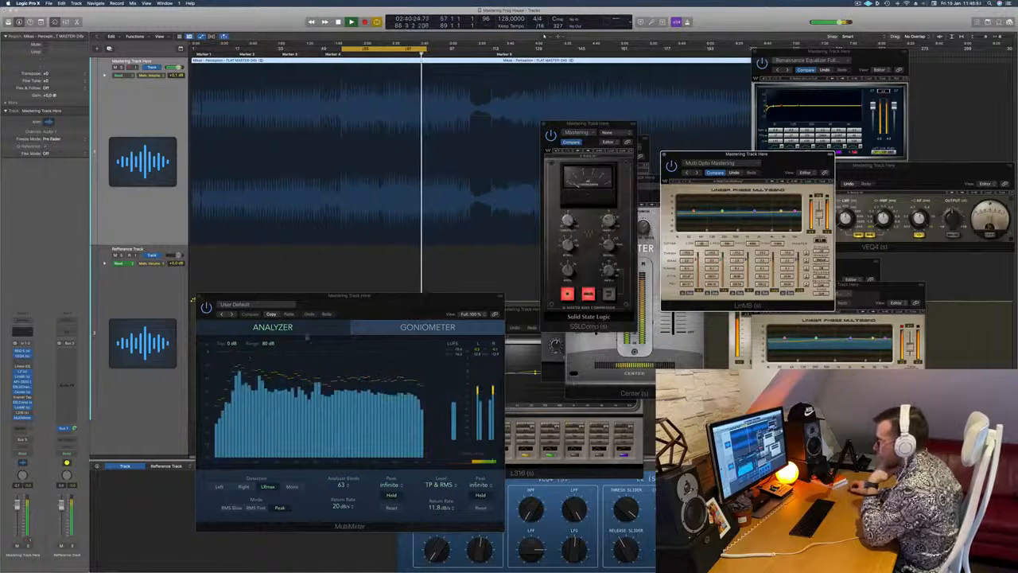
drag(373, 297, 404, 296)
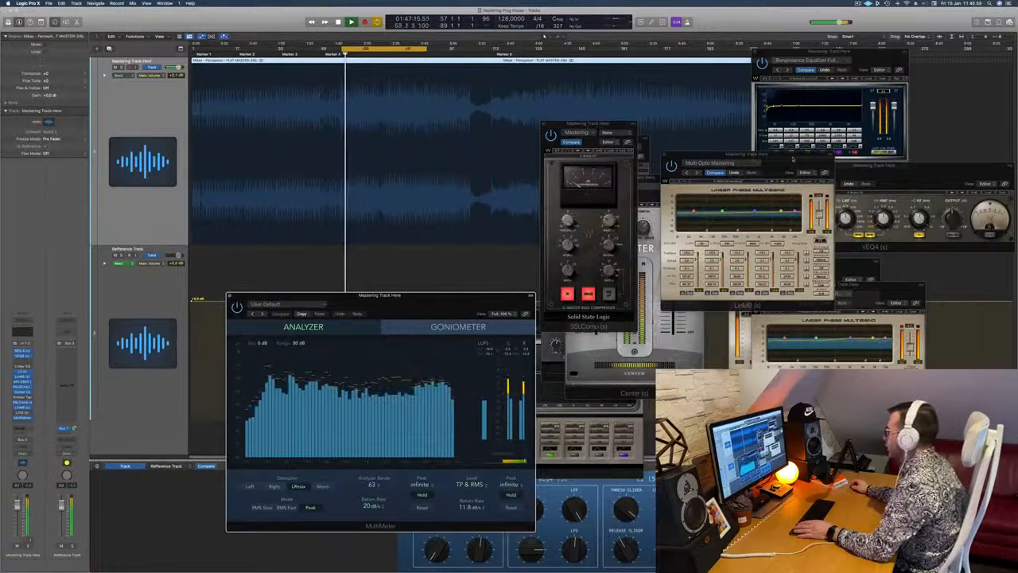
Place the Multi Opto Mastering and Adaptive Multi Electro LinMB windows side by side, pausing and resuming playback
drag(792, 158, 724, 163)
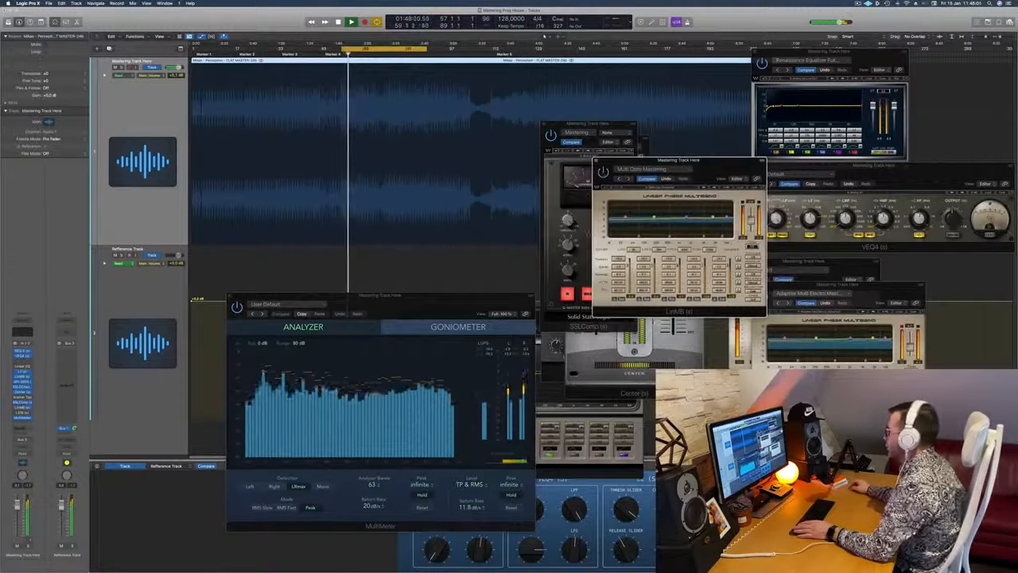
drag(857, 296, 881, 185)
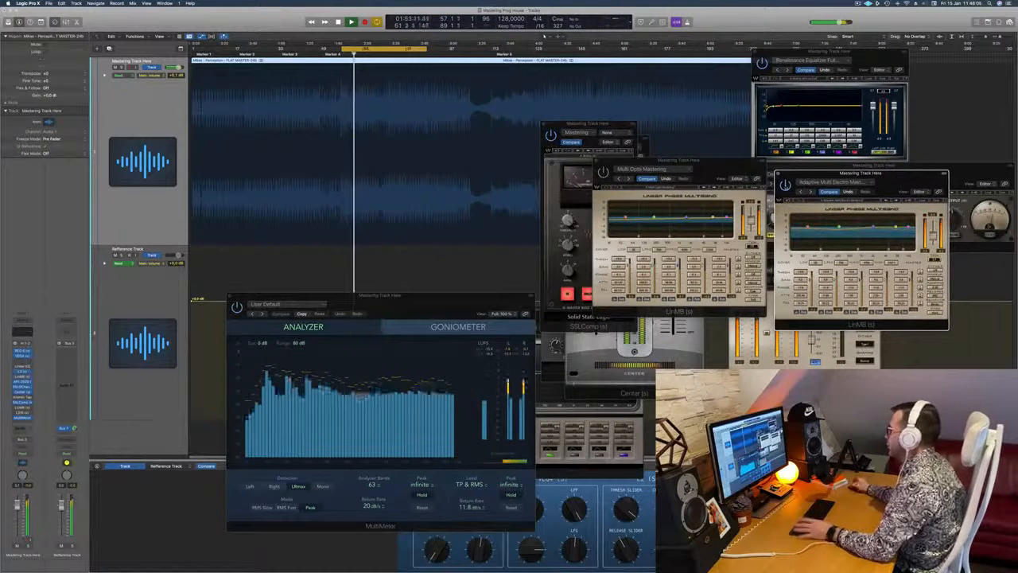
key(space)
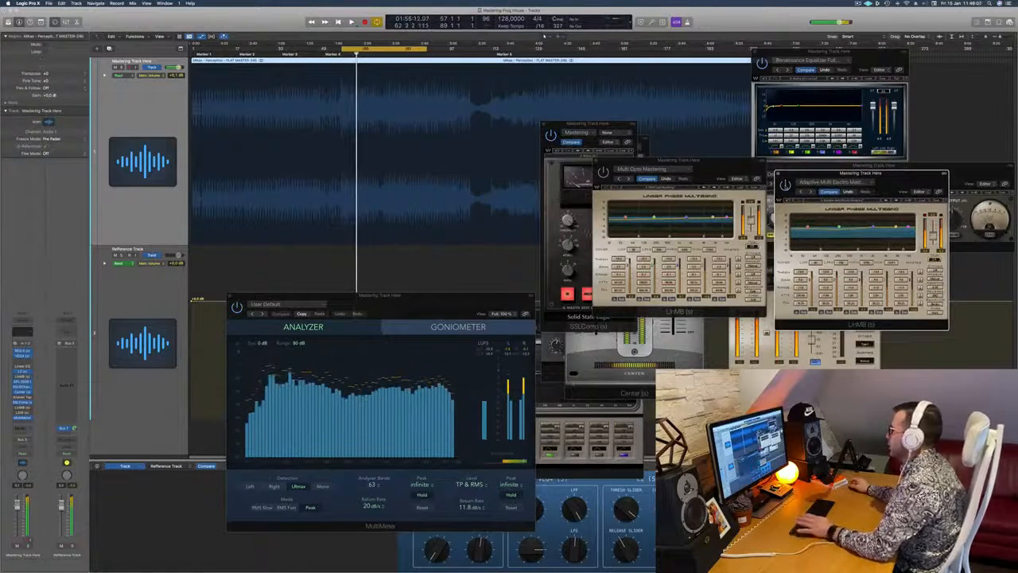
key(space)
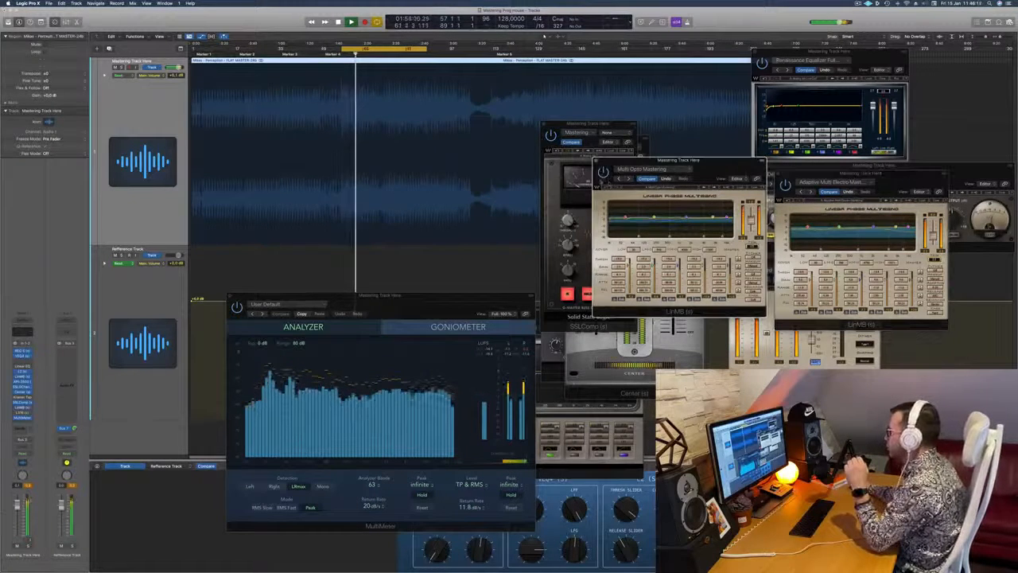
Move the Multi Opto Mastering LinMB below the other LinMB, and bring the L316 up over SSLComp and the MultiMeter
drag(697, 164, 889, 292)
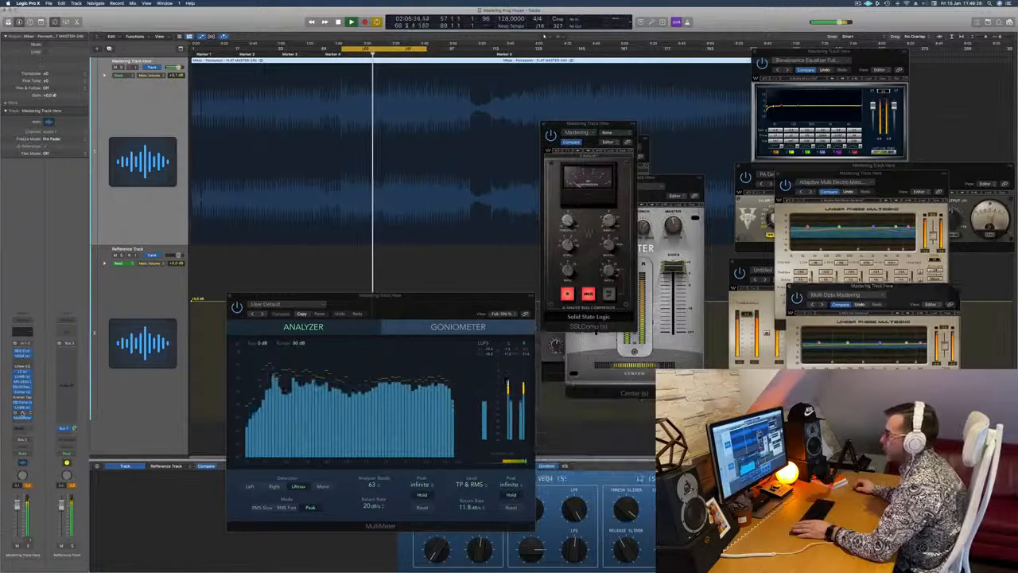
click(539, 317)
drag(539, 316, 532, 180)
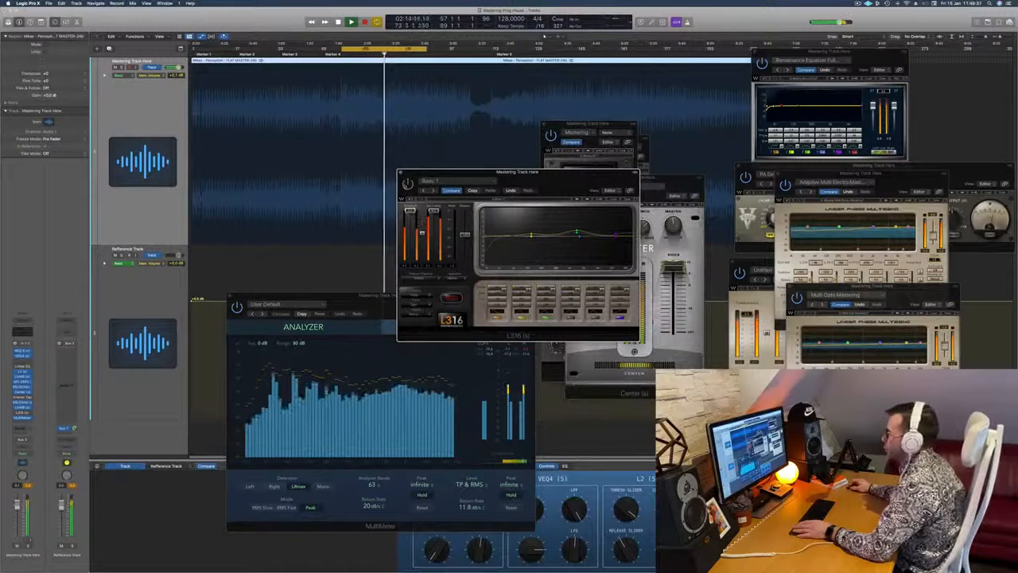
Lower the L316's threshold slightly during playback and move its window over SSLComp and Center
click(407, 184)
mouse_move(523, 177)
mouse_down()
mouse_move(548, 181)
mouse_move(521, 177)
mouse_up()
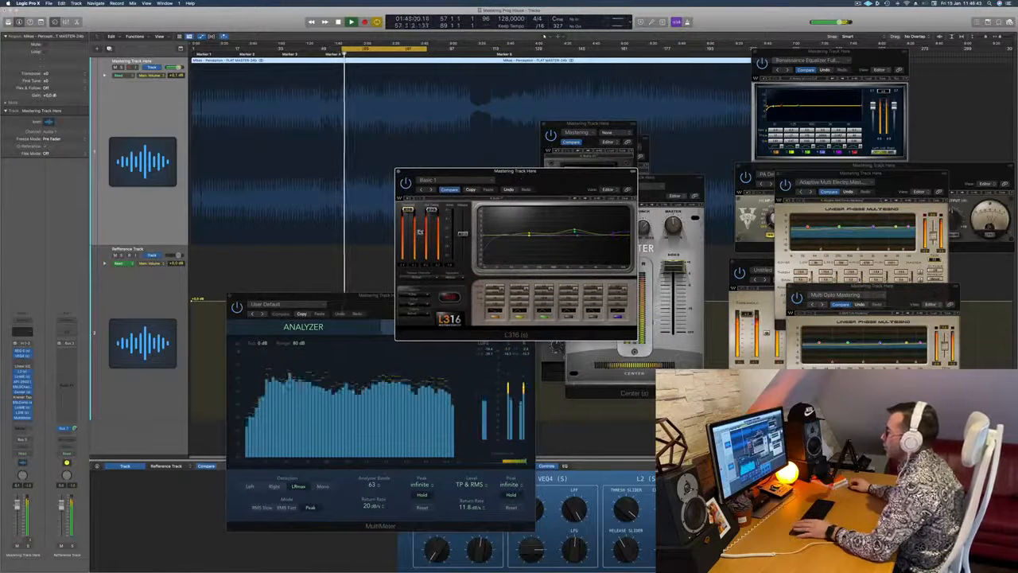
drag(420, 232, 420, 235)
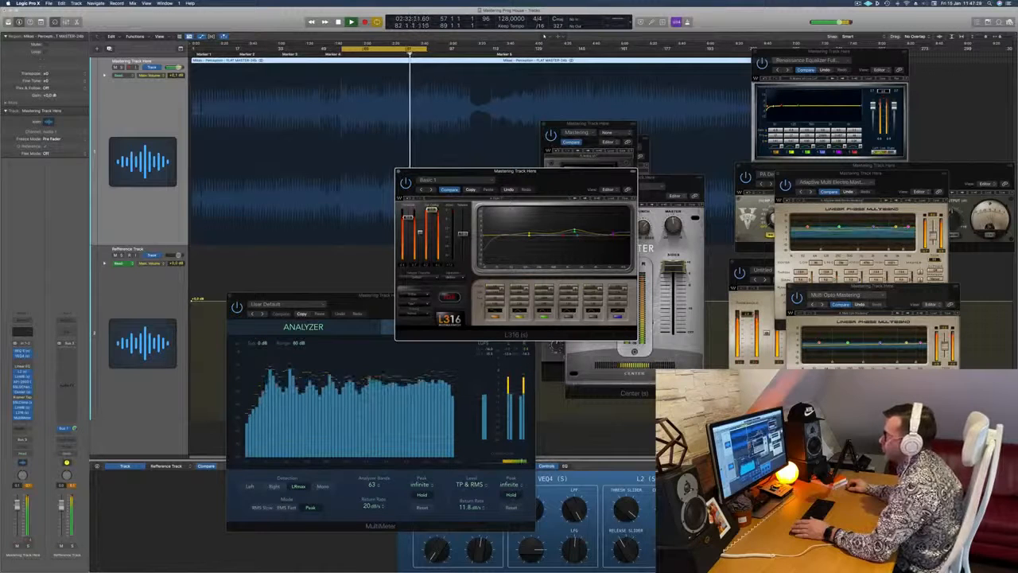
drag(557, 186, 748, 198)
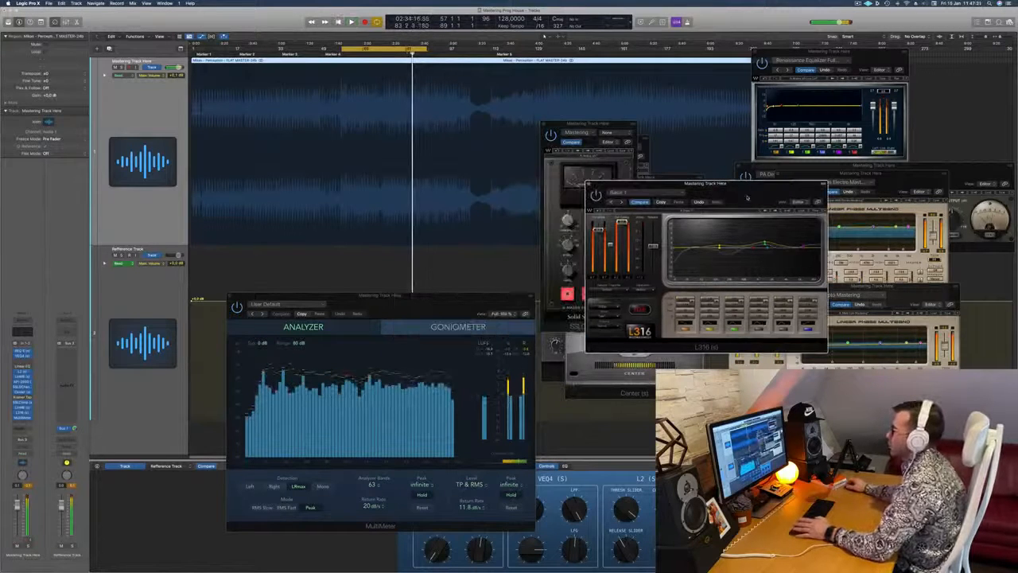
Extend the cycle area over the whole track, shift the MultiMeter towards the L316, and play from the beginning
click(342, 51)
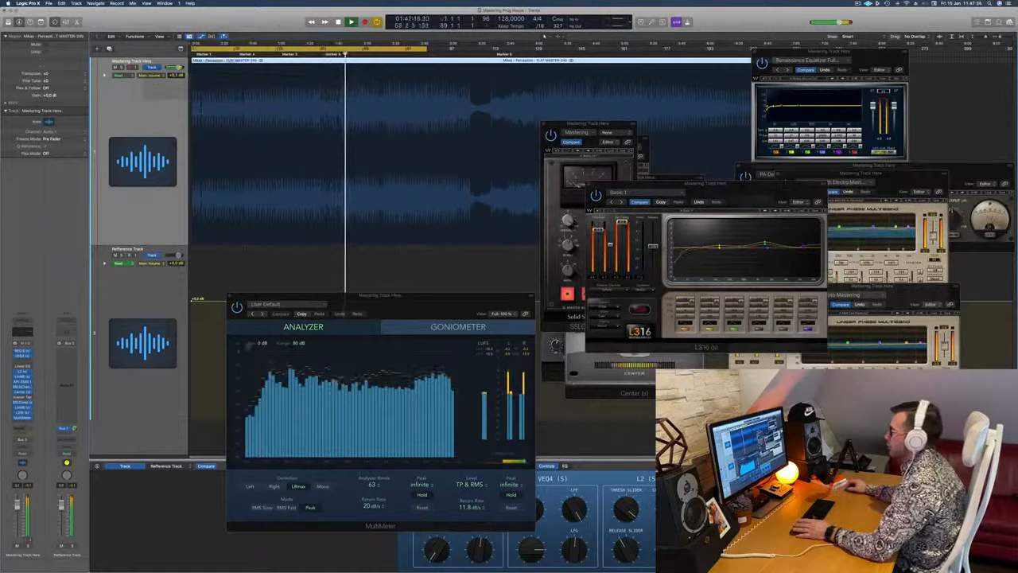
drag(374, 310, 449, 263)
key(Return)
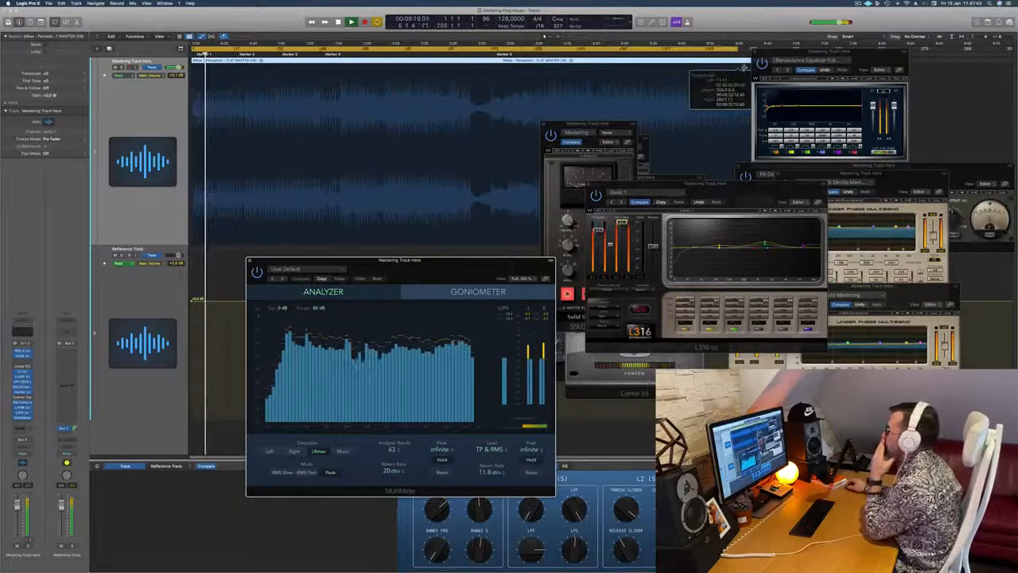
Spread out the REQ 6, SSLComp, L316 and Center windows to uncover the track's end and SSLGChannel, and raise the MultiMeter slightly
drag(831, 52, 1008, 111)
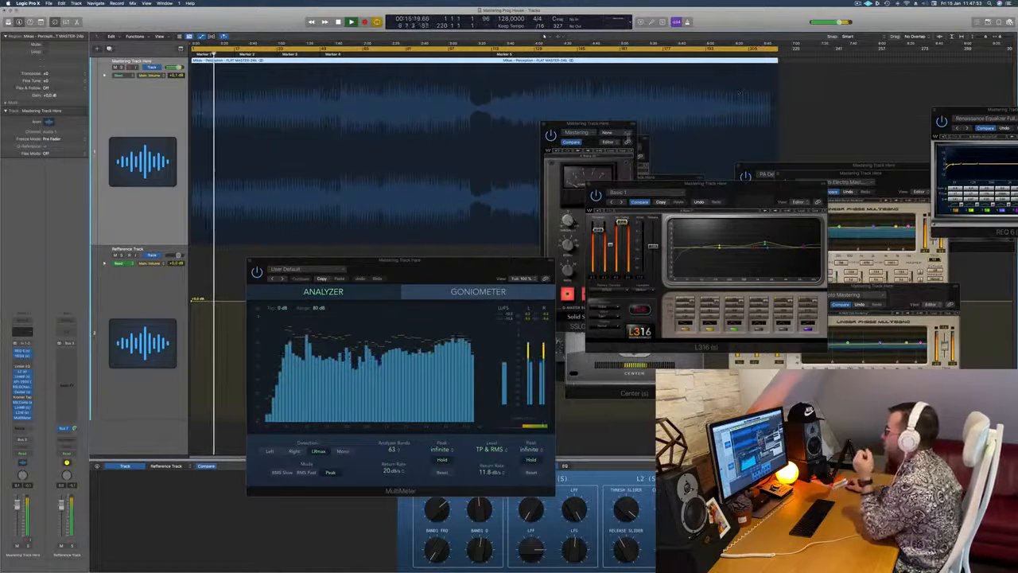
drag(612, 123, 921, 191)
drag(744, 185, 729, 341)
drag(662, 185, 749, 213)
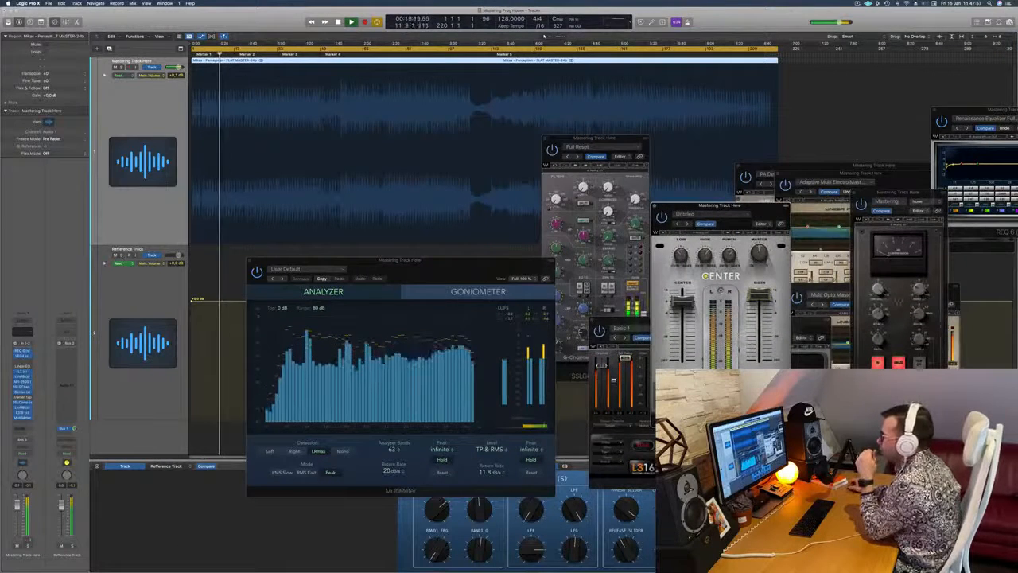
drag(475, 258, 470, 231)
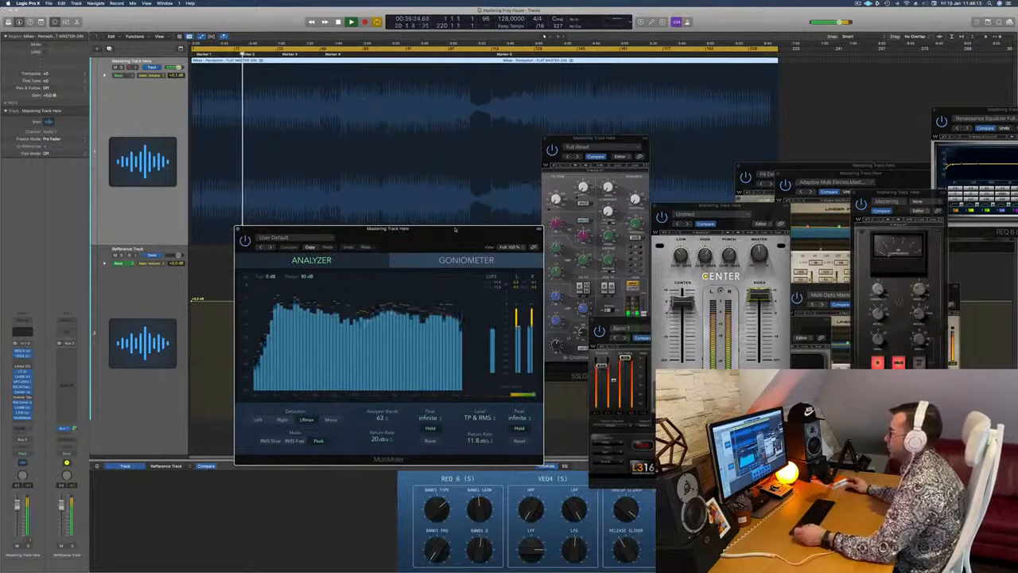
drag(455, 230, 449, 232)
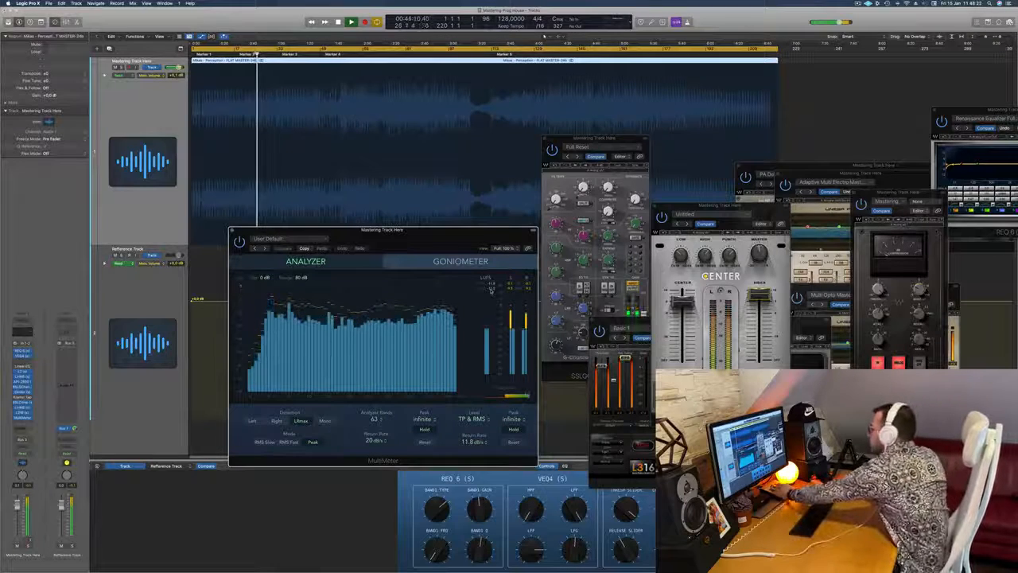
drag(457, 242, 446, 233)
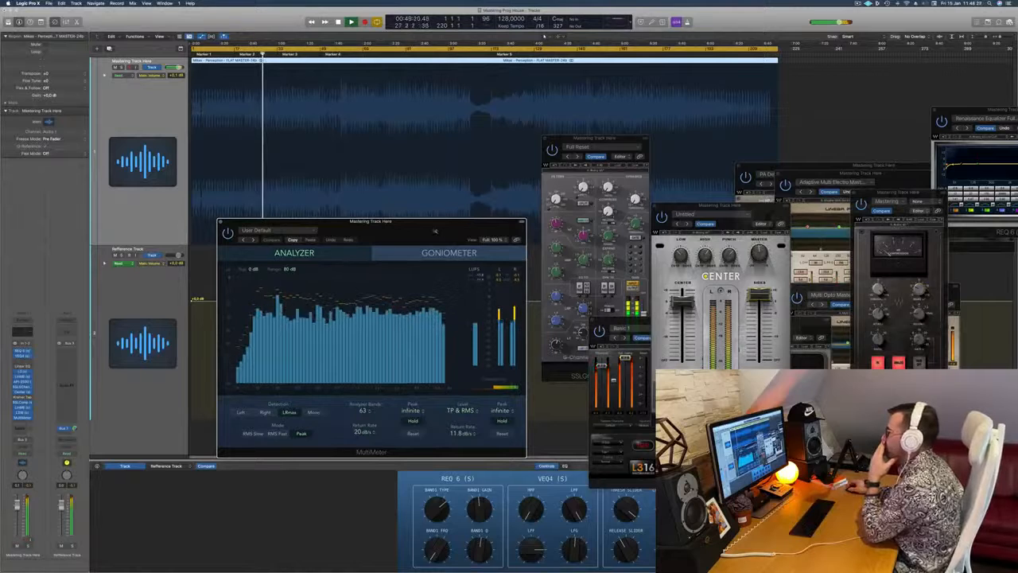
drag(434, 231, 443, 225)
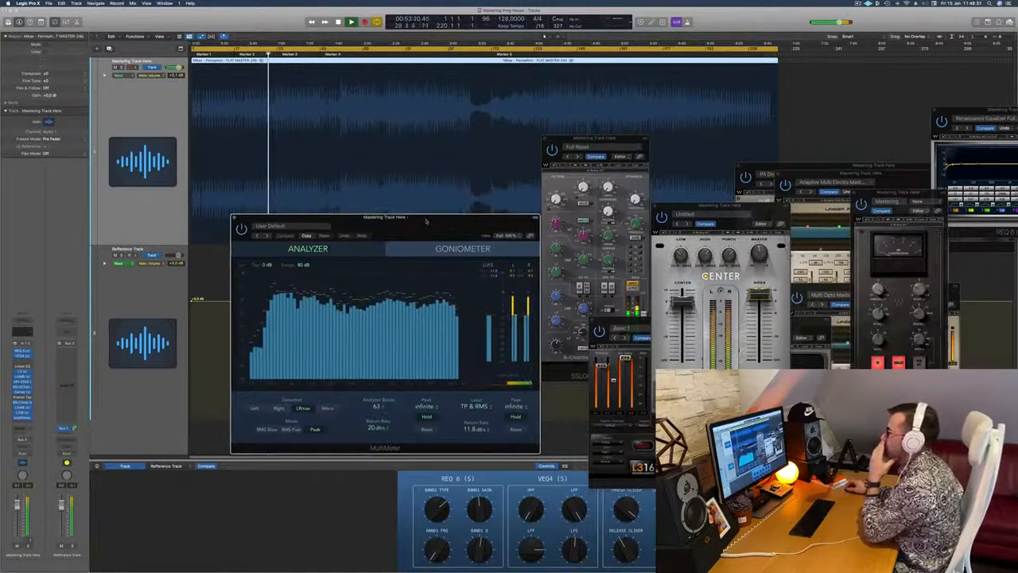
drag(443, 225, 460, 227)
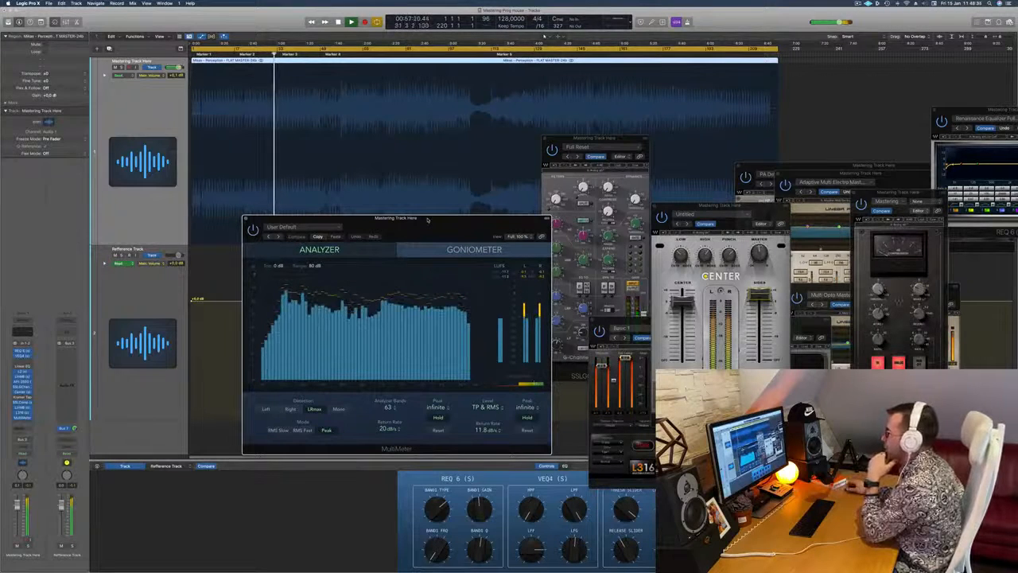
drag(427, 220, 446, 221)
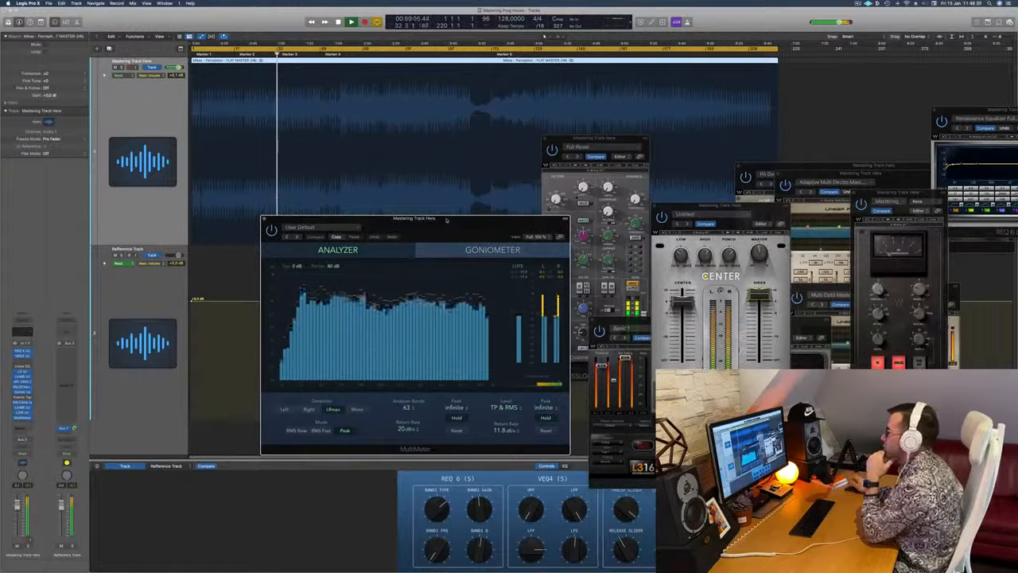
drag(447, 222, 447, 222)
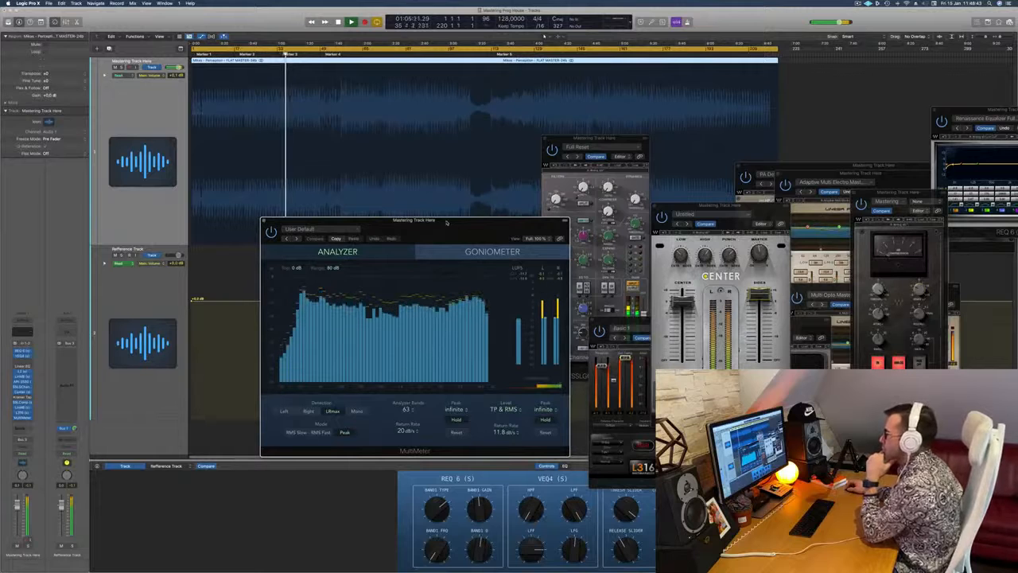
drag(446, 222, 431, 224)
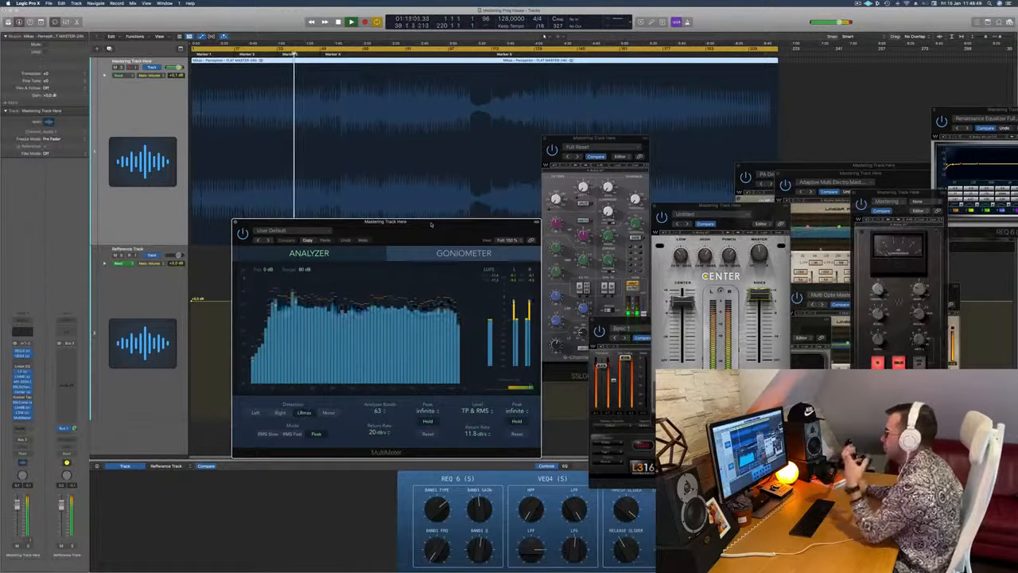
drag(431, 225, 436, 224)
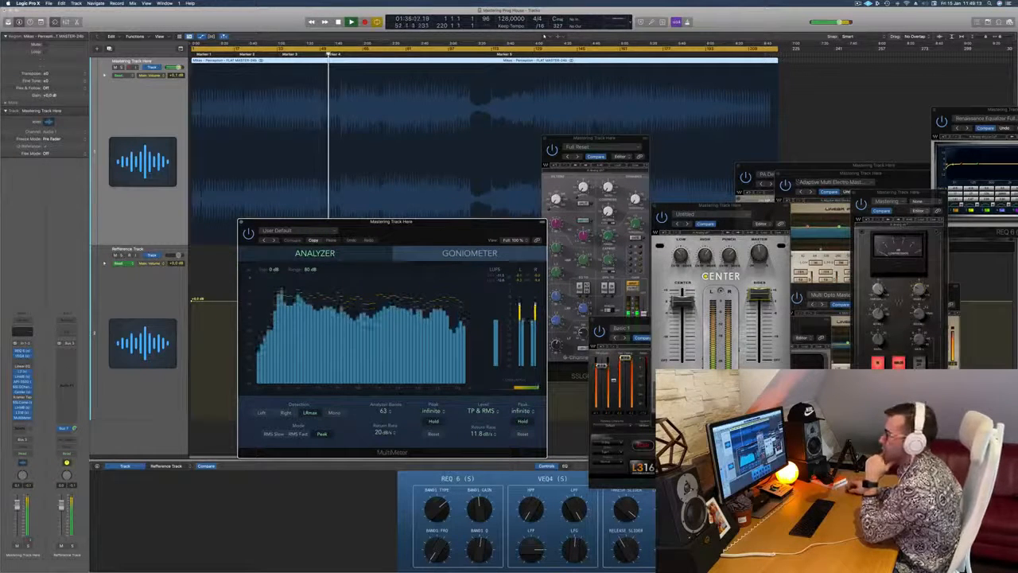
Close and reopen the L316 window from the channel strip, and place it over Center beside the MultiMeter
click(23, 413)
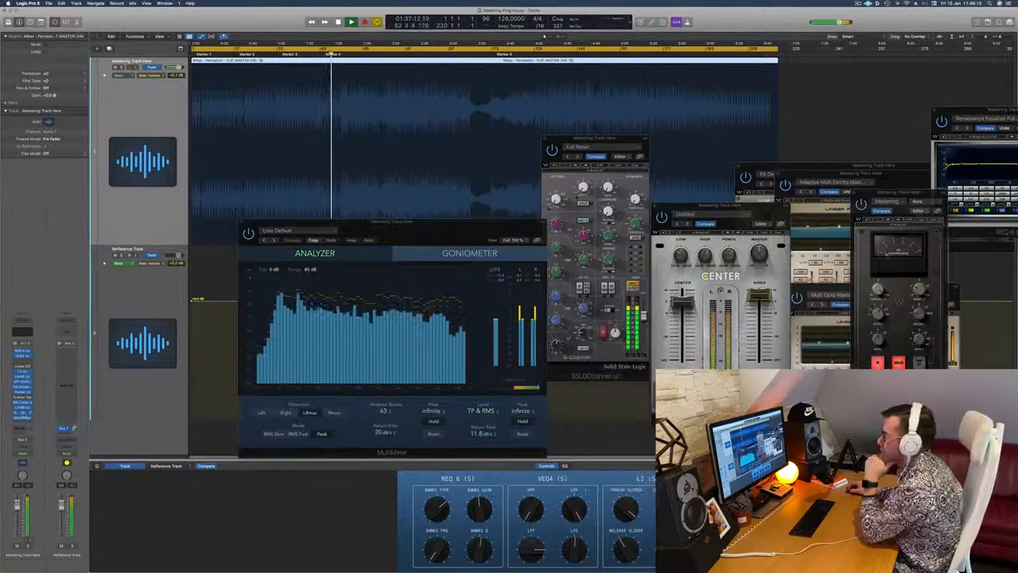
click(23, 413)
drag(761, 323, 737, 179)
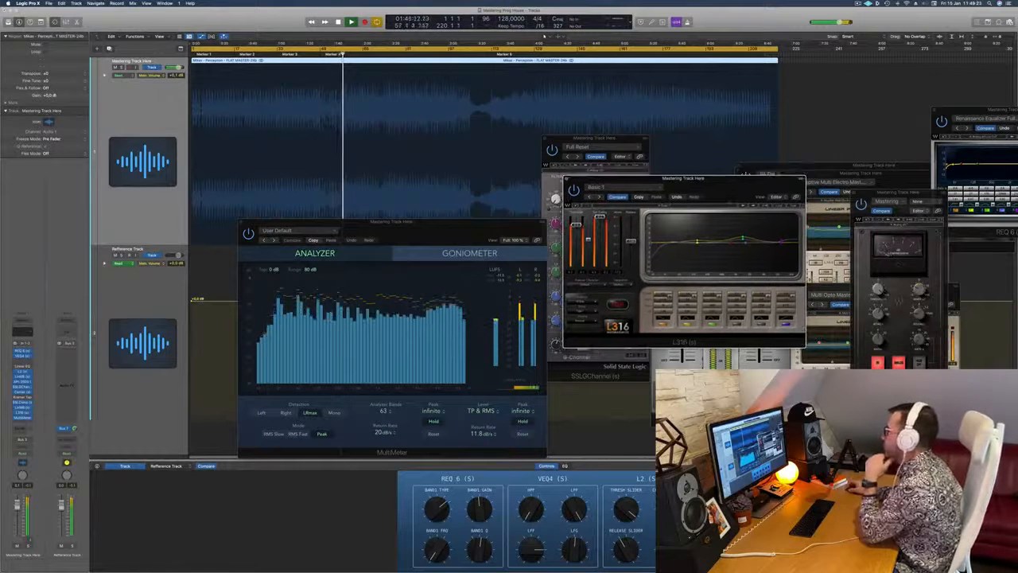
drag(714, 180, 704, 226)
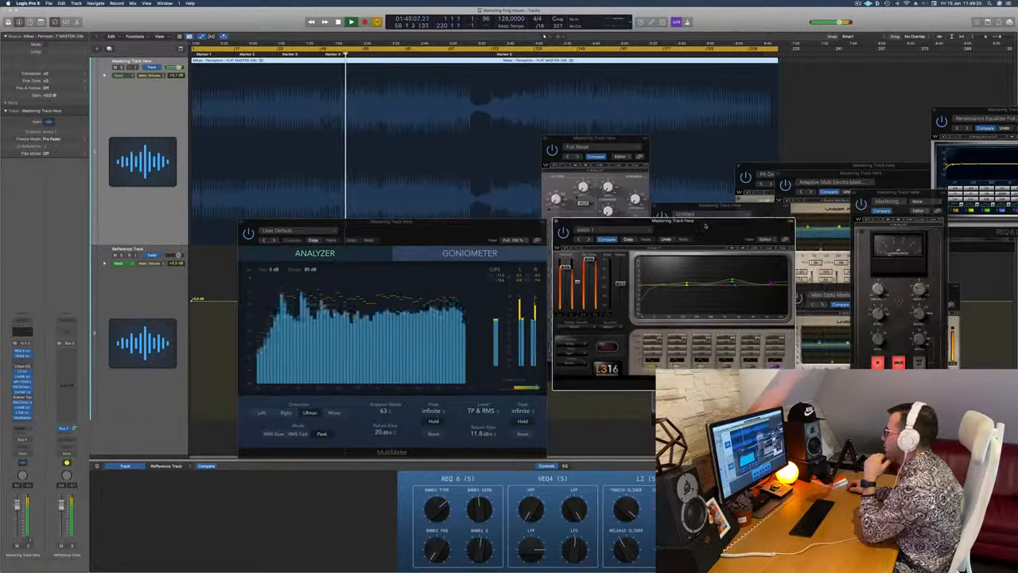